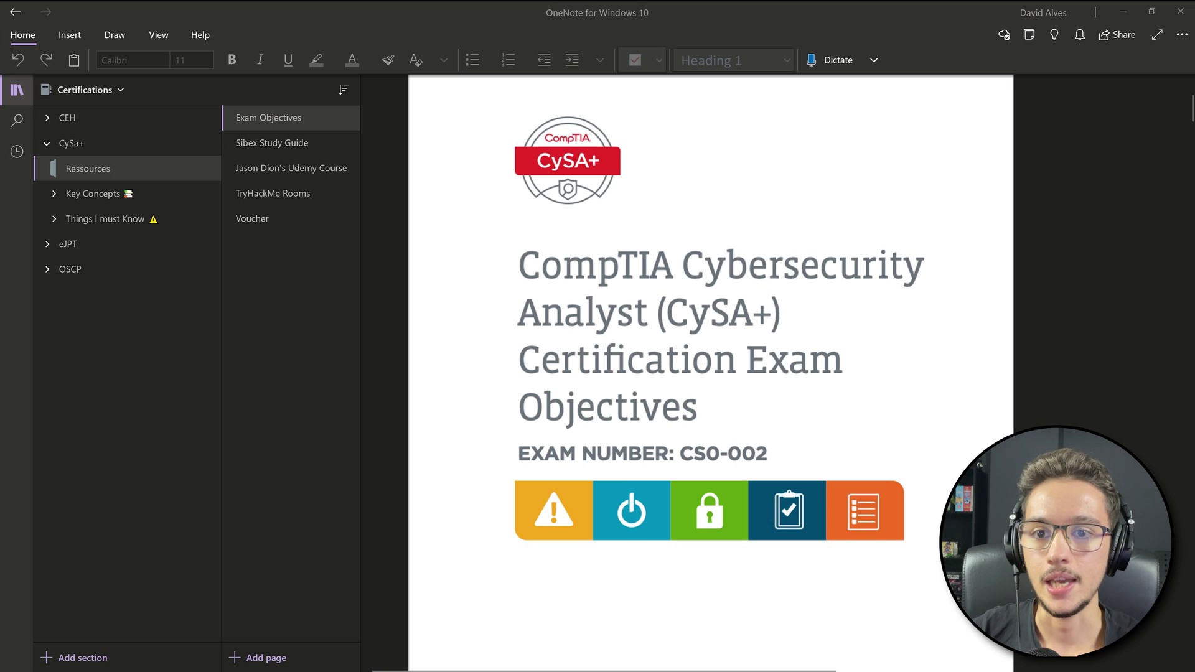
Step: Examine the CySA+ Exam Objectives document, including the test details, domain percentages and the 1.0 Threat and Vulnerability Management objectives
scroll(710, 374, "down", 12)
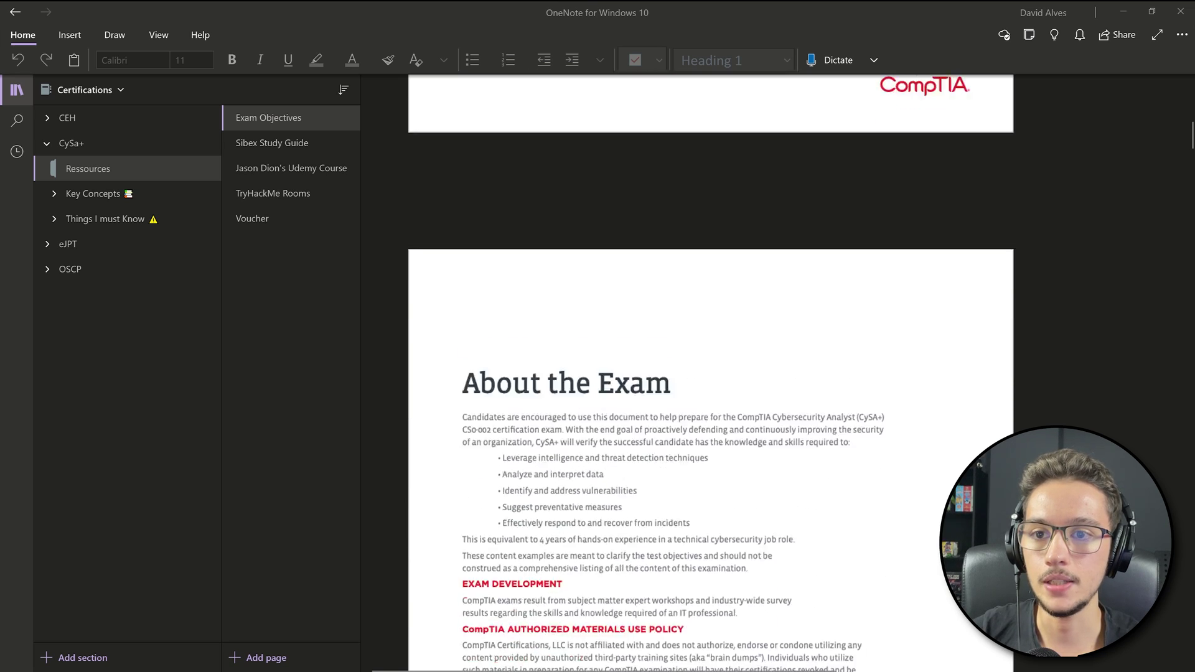
scroll(711, 374, "down", 10)
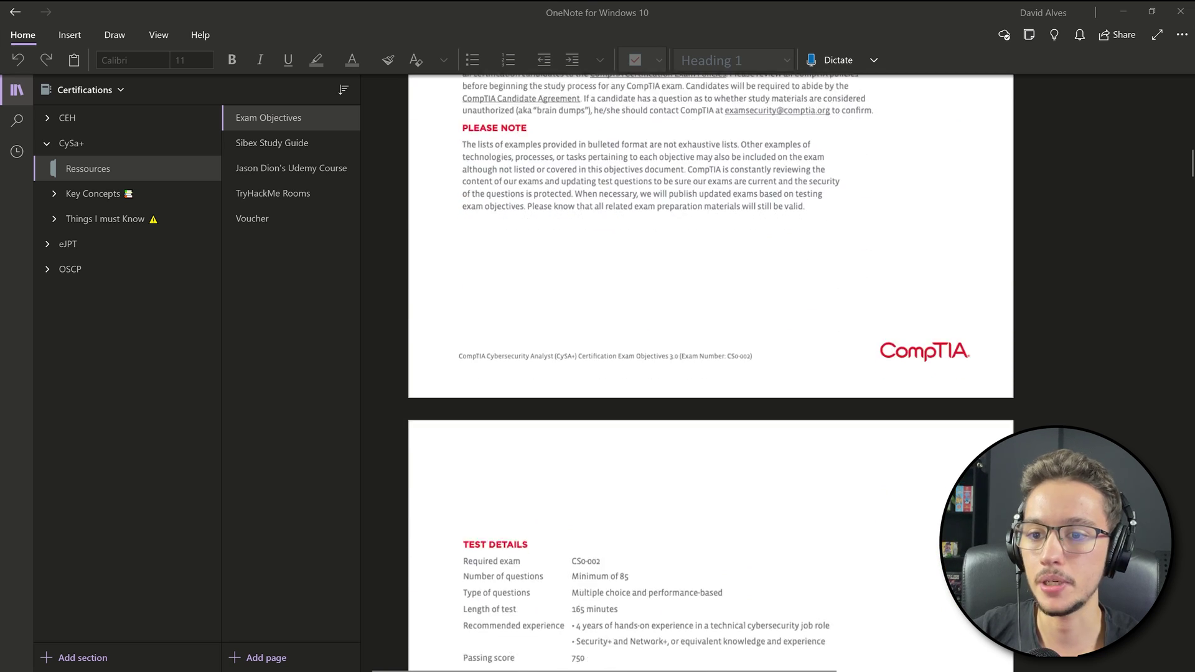
scroll(711, 374, "down", 4)
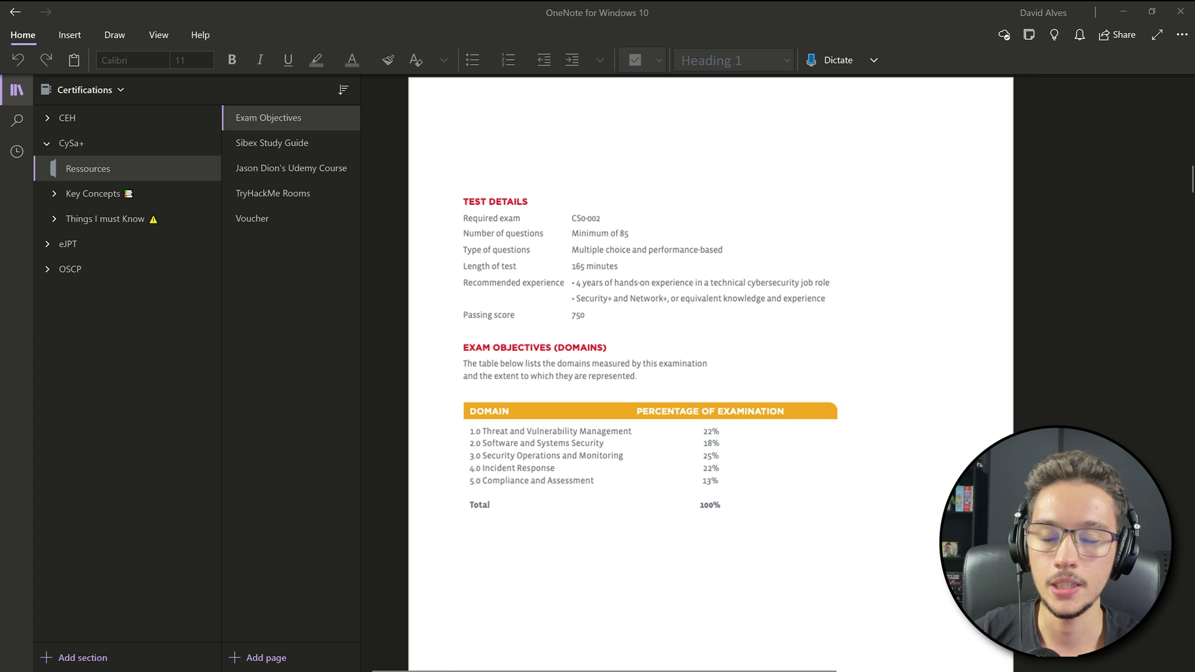
scroll(711, 374, "up", 15)
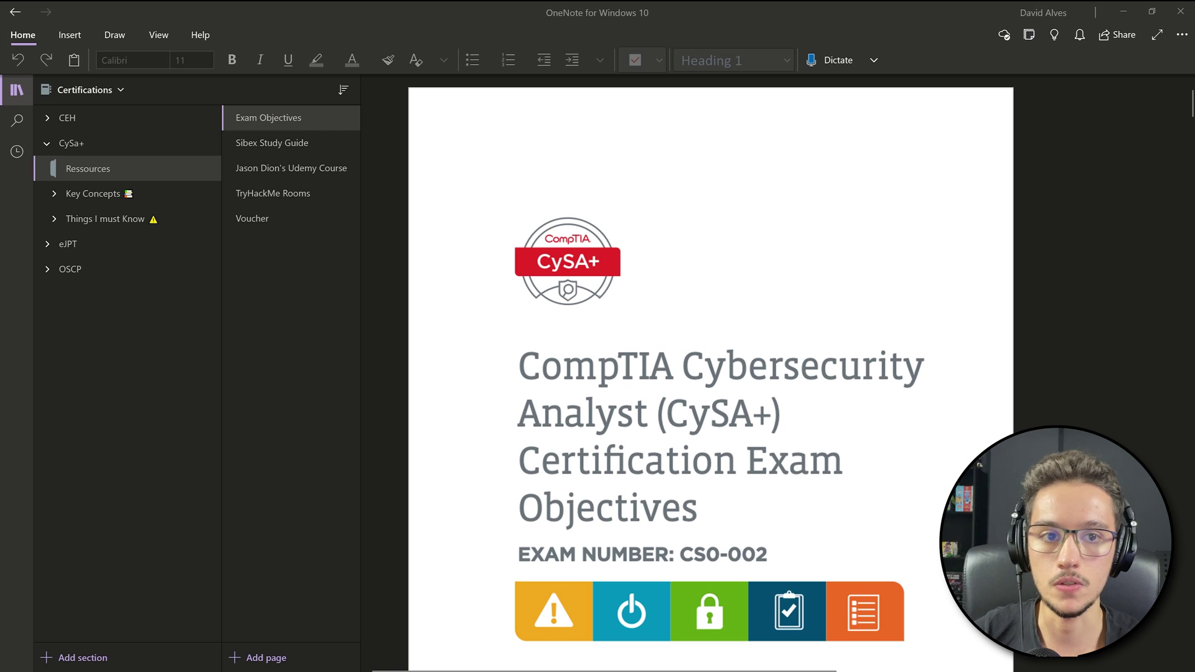
scroll(711, 373, "down", 20)
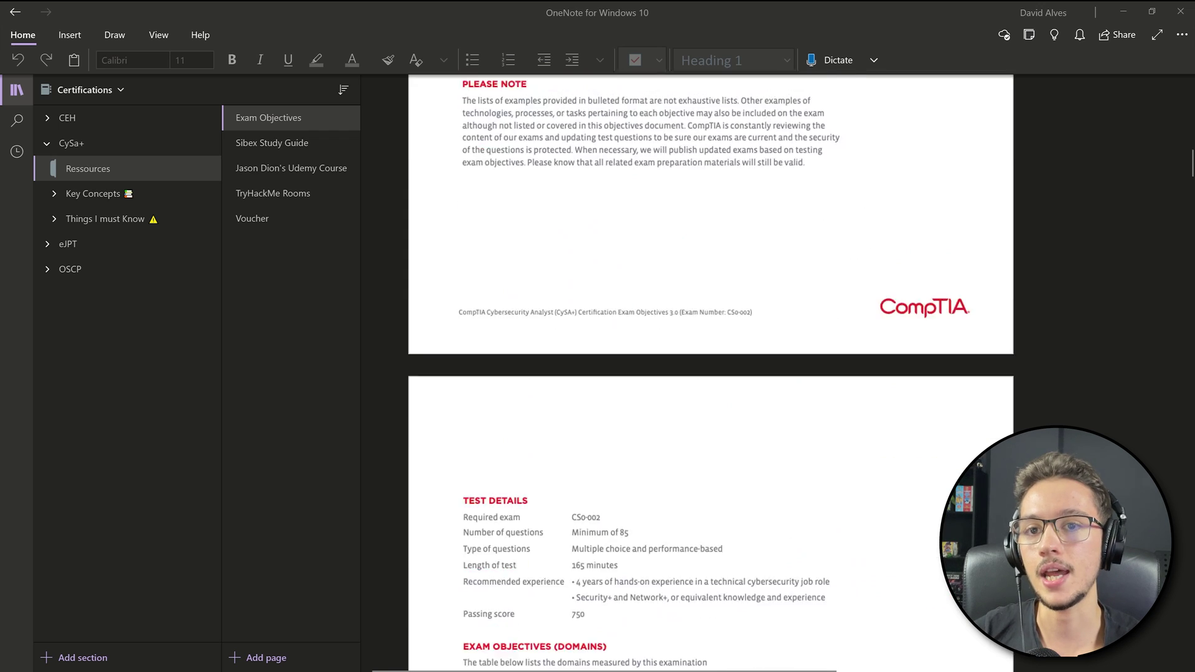
scroll(710, 373, "down", 3)
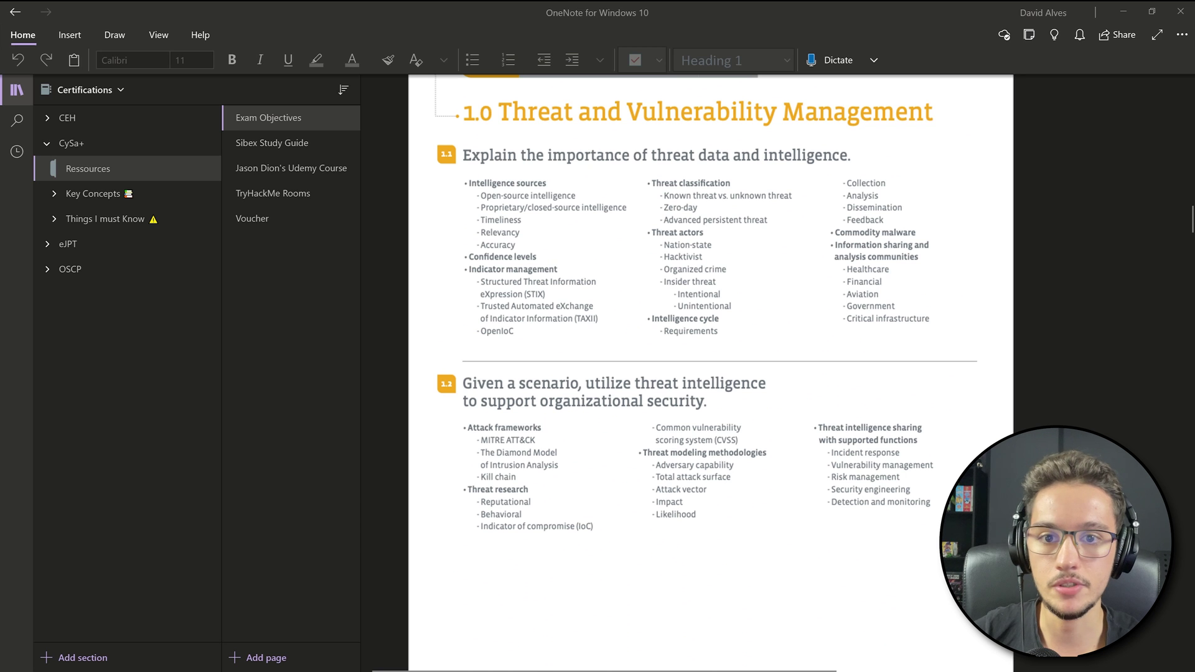
scroll(710, 374, "down", 11)
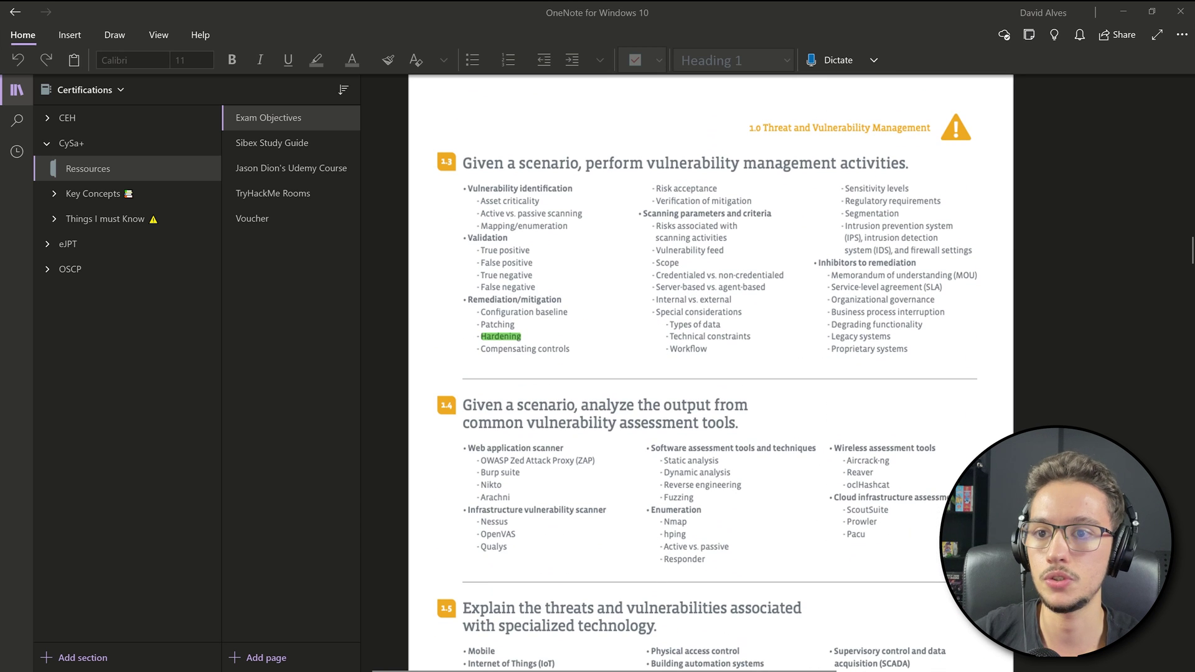
scroll(710, 374, "up", 20)
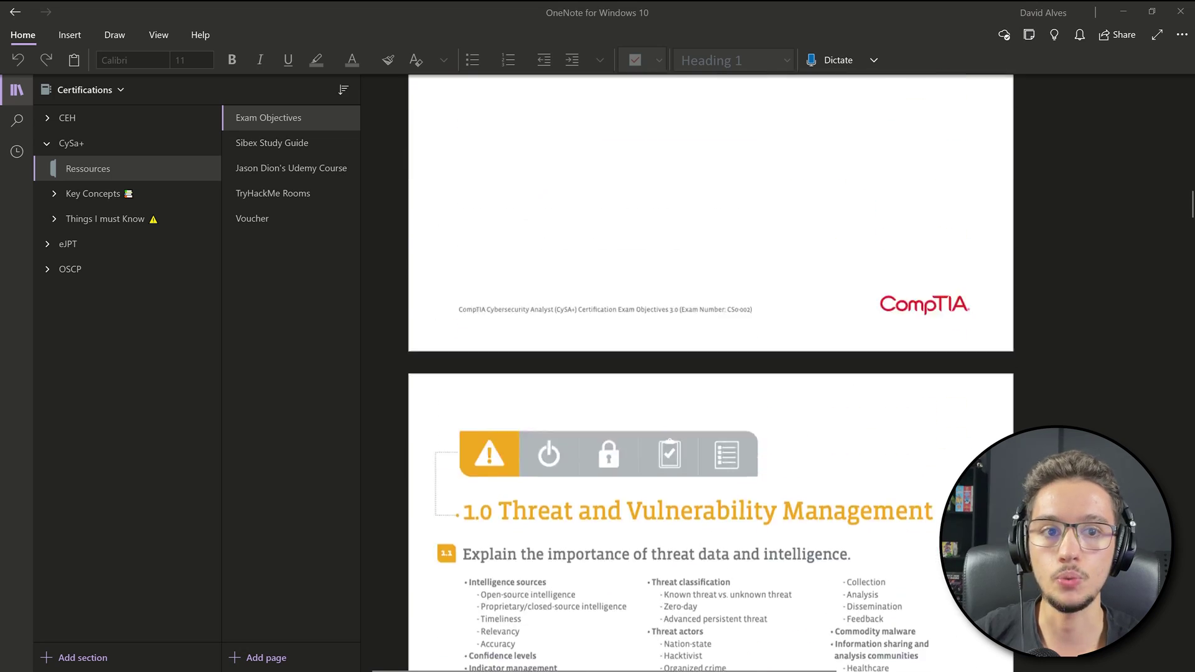
scroll(711, 373, "up", 15)
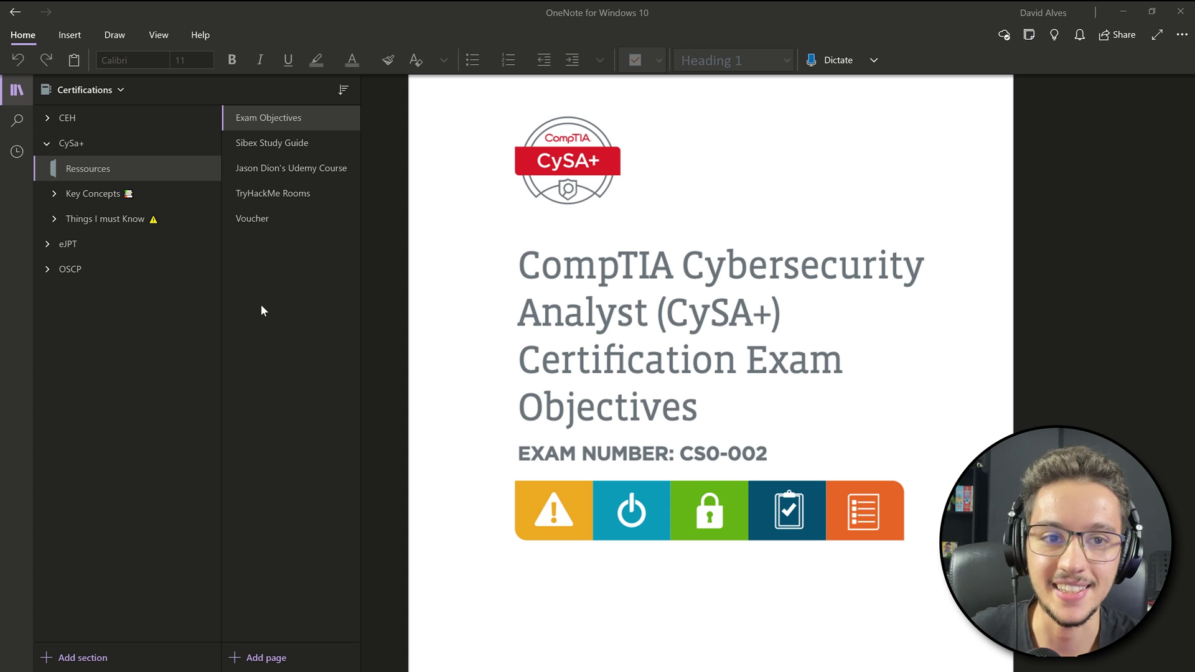
Step: Expand the Key Concepts group and go through its chapter sections from 1 - Cybersecurity Analyst to 16 - Policy and Compliance
left_click(54, 194)
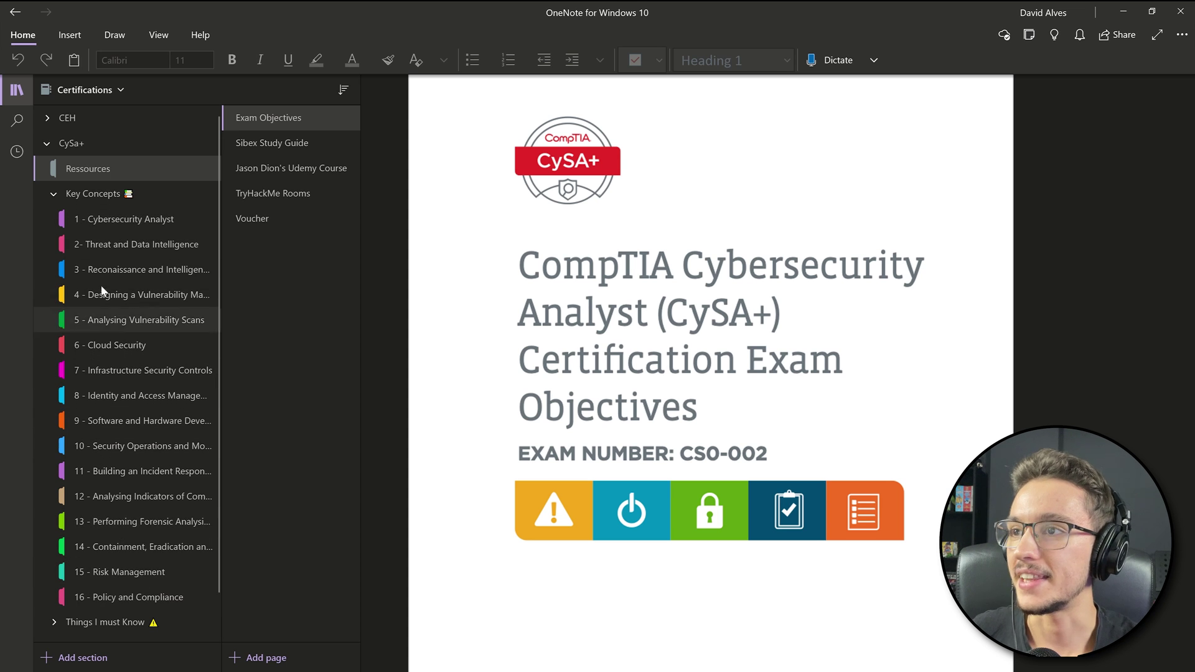
left_click(110, 222)
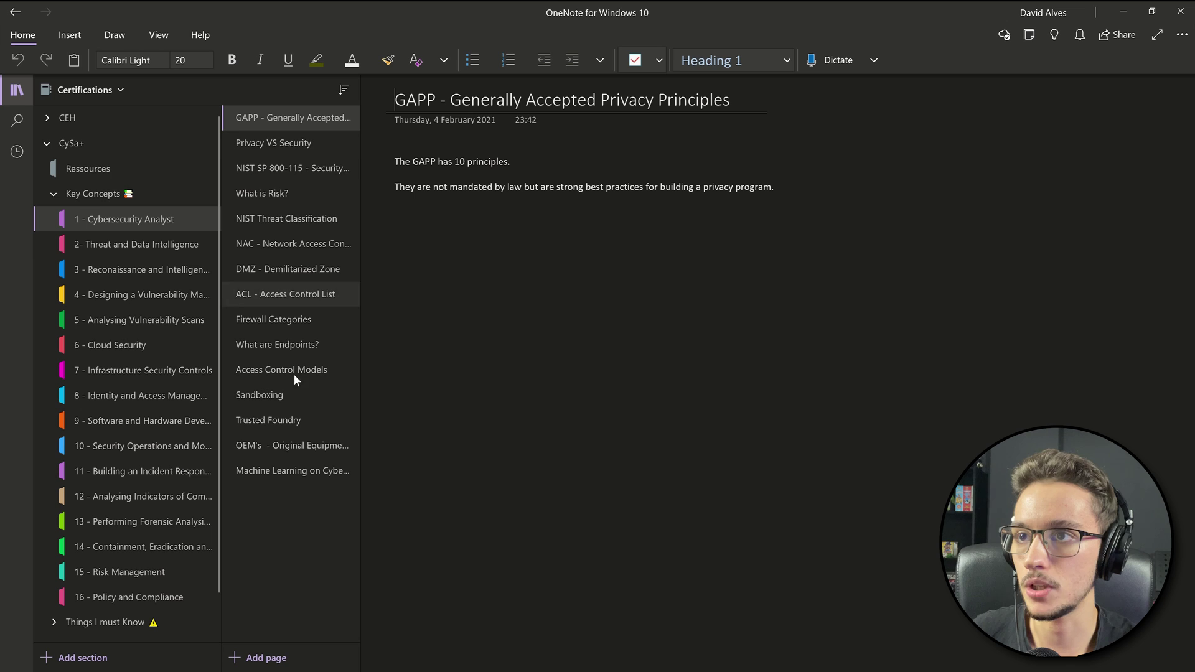
left_click(114, 242)
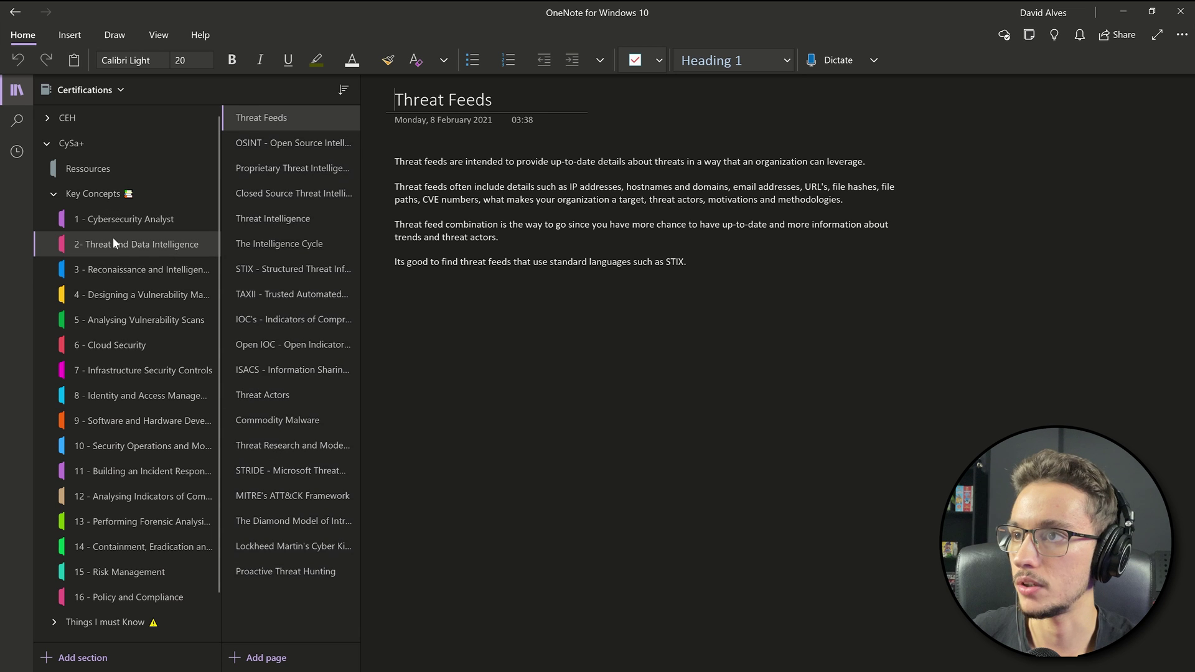
left_click(119, 270)
left_click(123, 292)
left_click(125, 344)
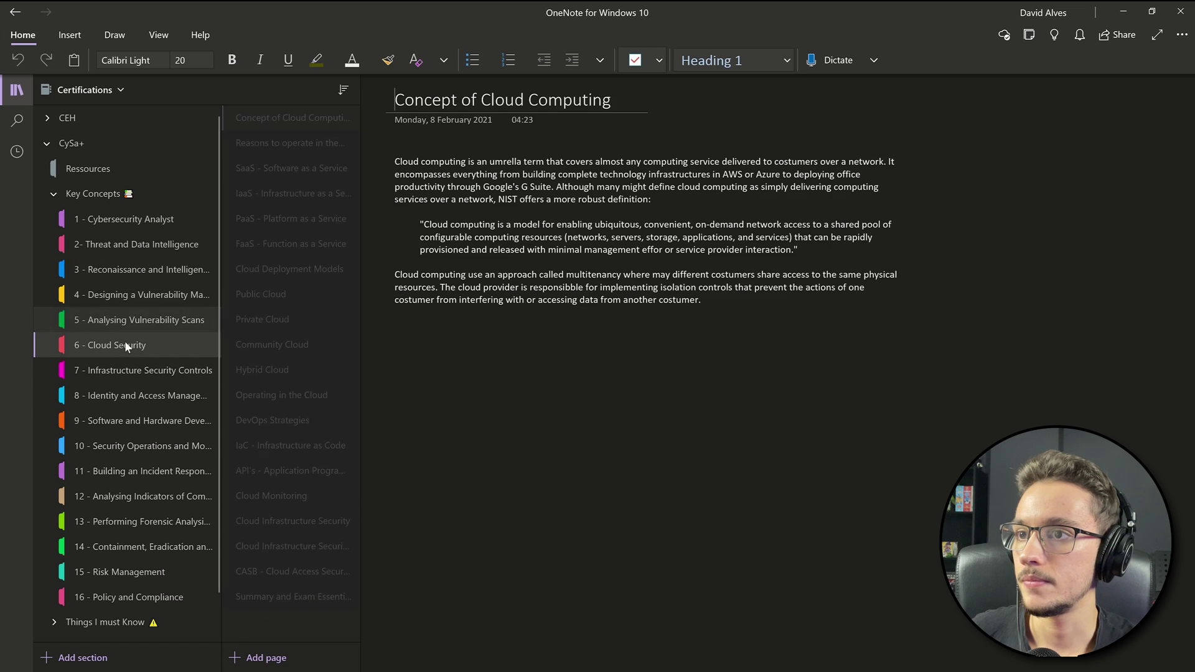
left_click(125, 370)
left_click(124, 396)
left_click(125, 421)
left_click(125, 448)
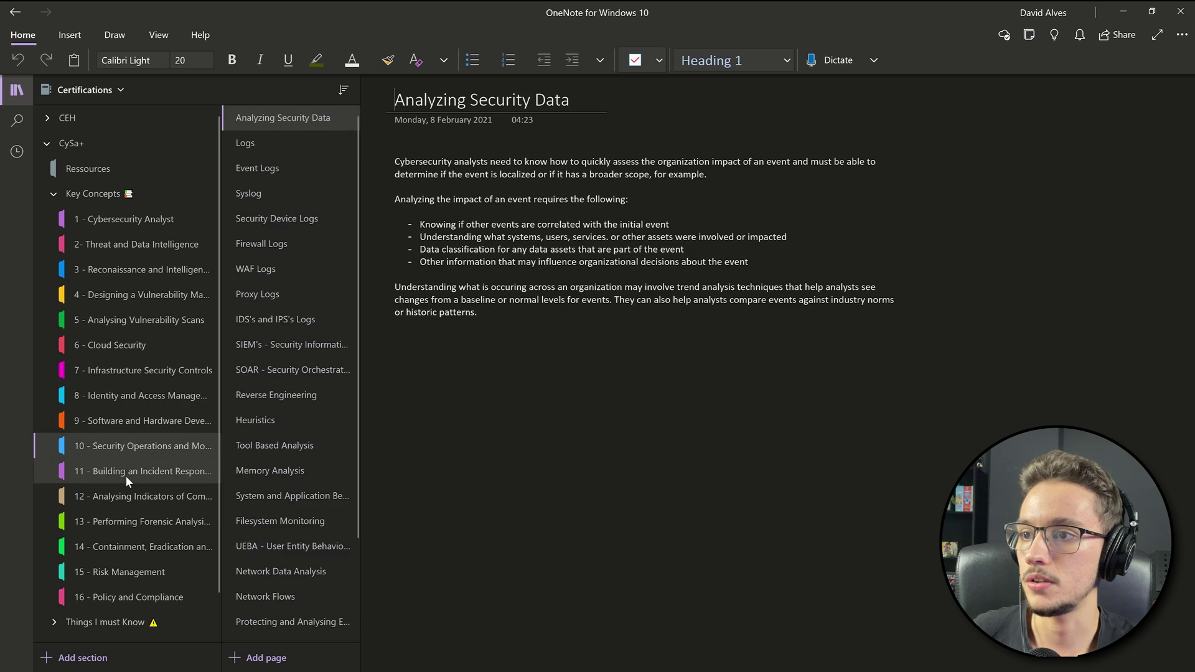
left_click(125, 474)
left_click(125, 498)
left_click(124, 524)
left_click(121, 549)
left_click(118, 573)
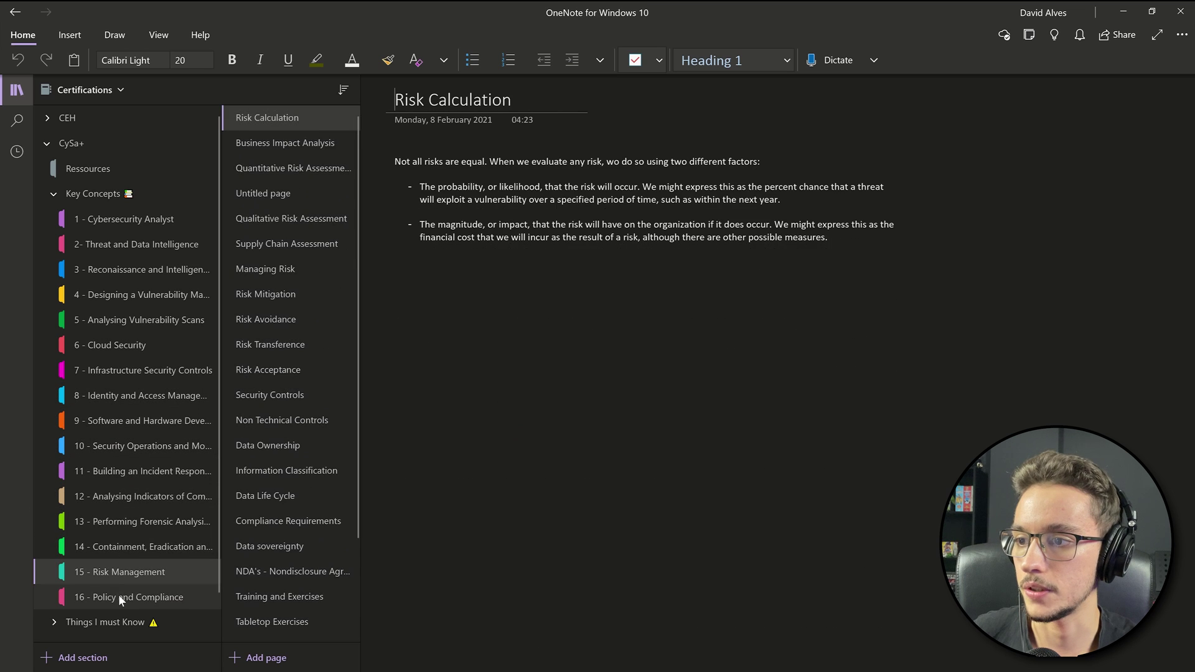
left_click(119, 598)
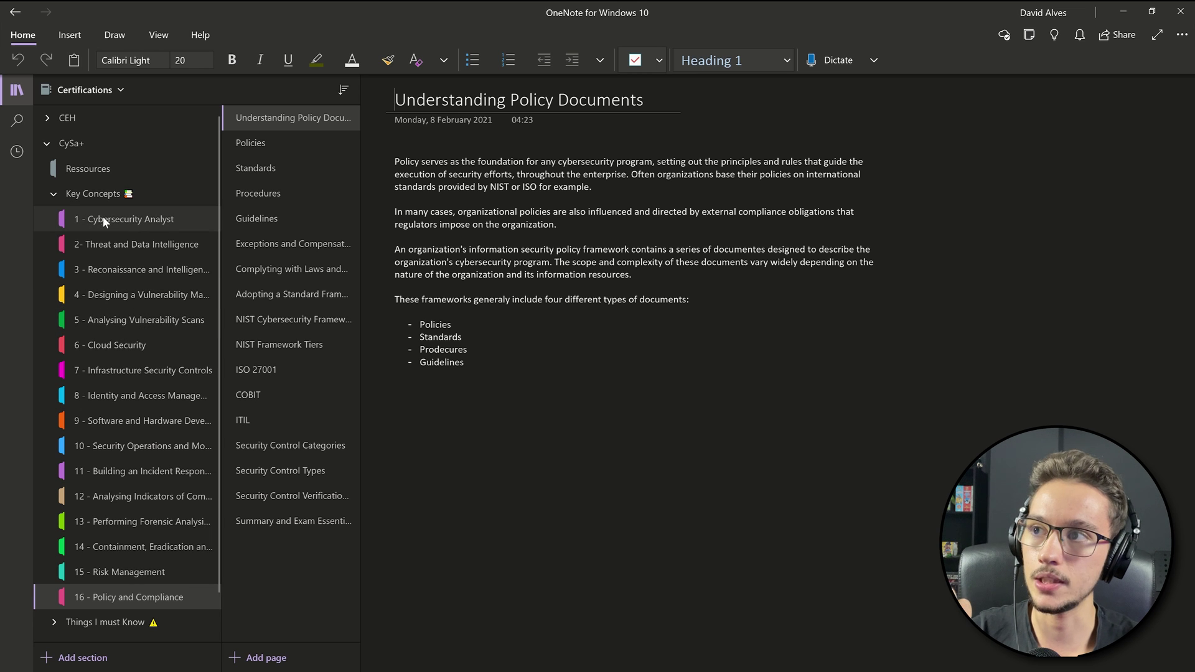
Step: Collapse the Key Concepts group and open the Tools section within Things I must Know
left_click(52, 194)
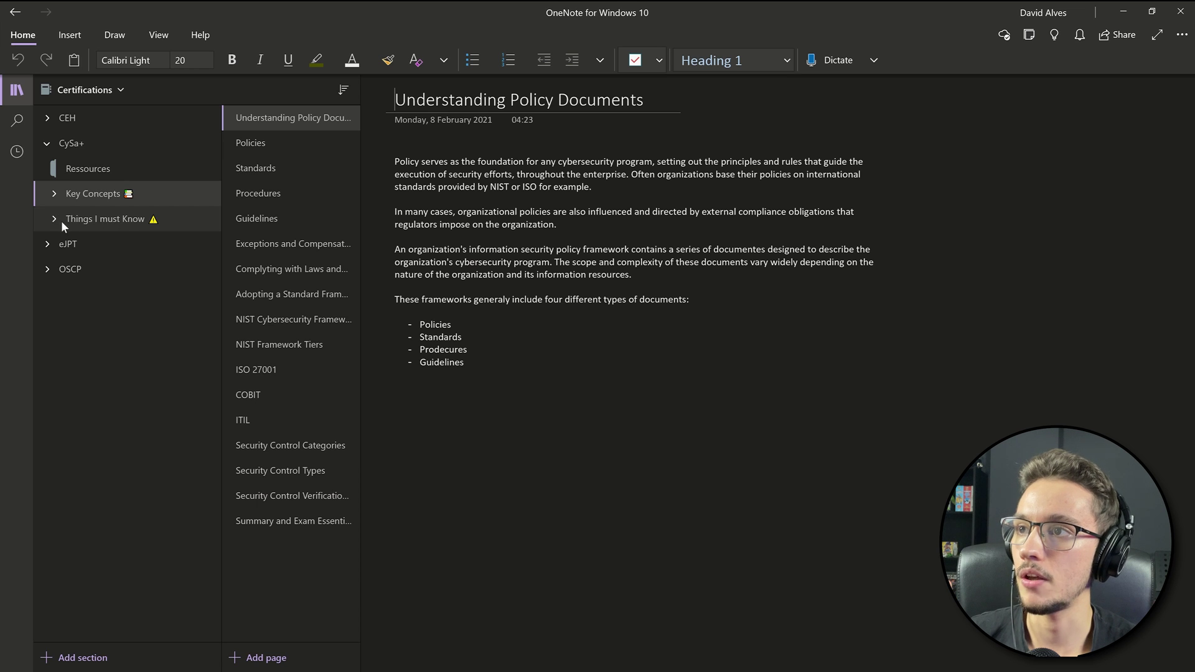
left_click(54, 219)
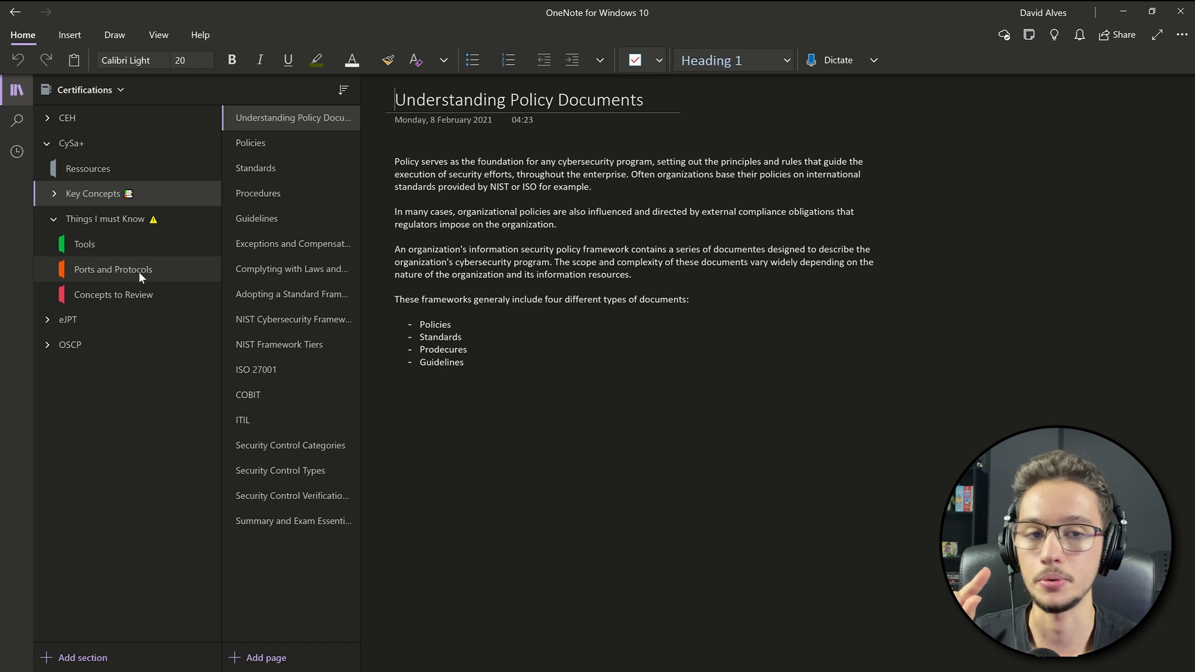
left_click(116, 247)
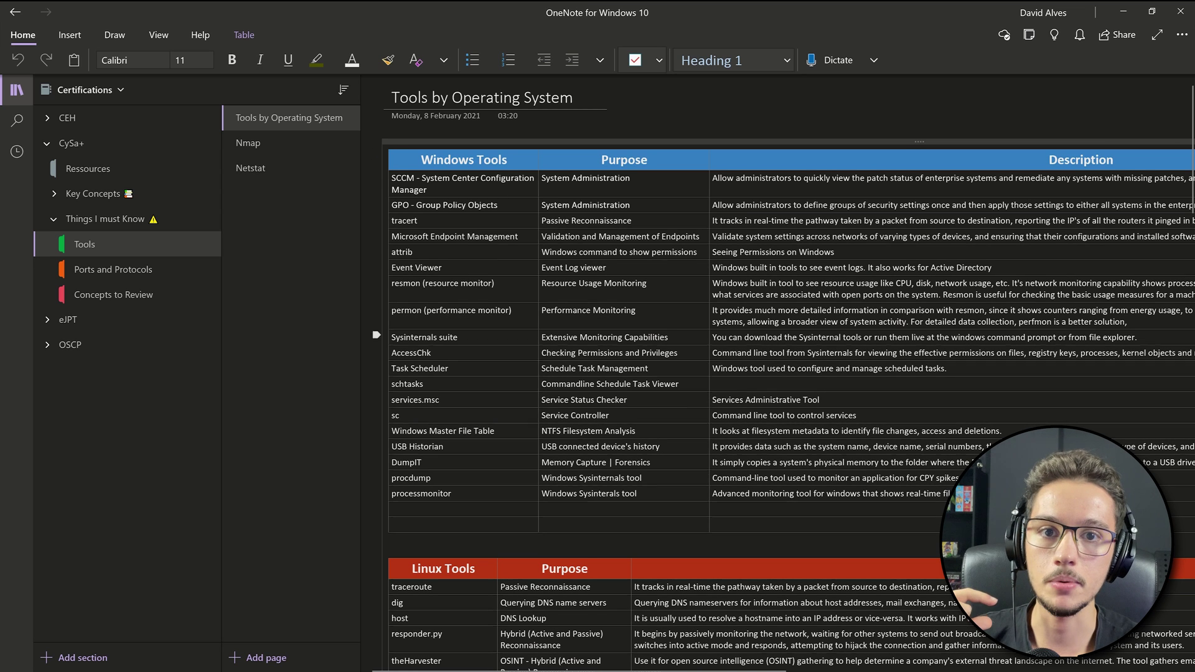
Step: View the Nmap page, and review the Windows, Linux and MacOS tables on the Tools by Operating System page
left_click(269, 144)
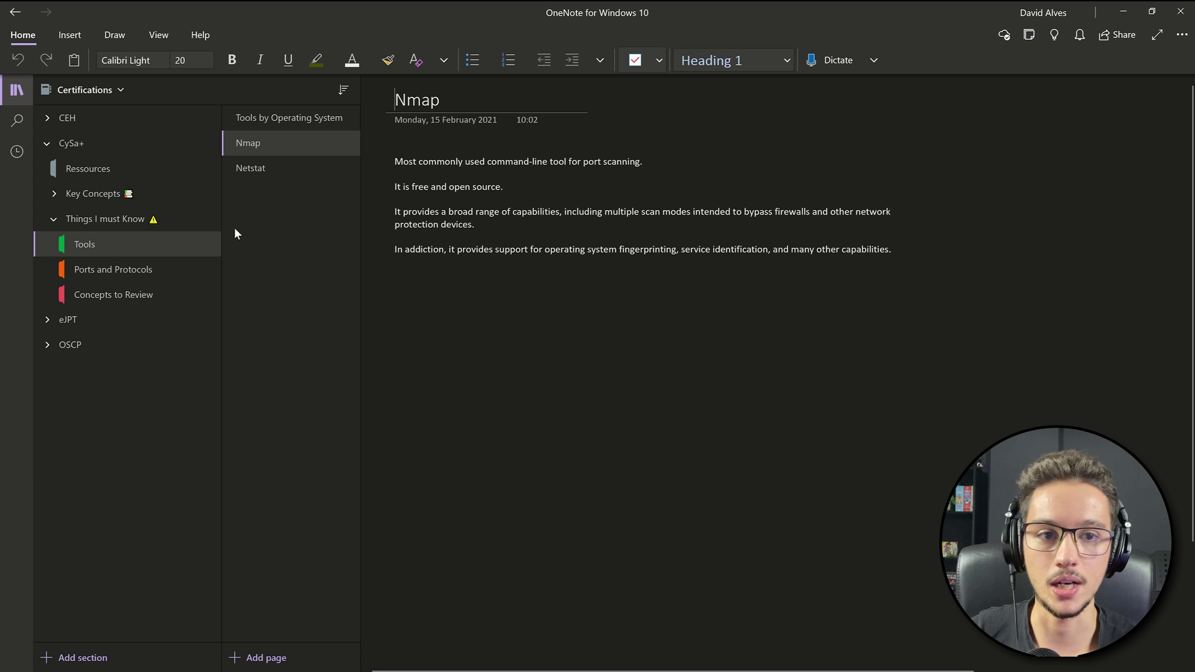
left_click(312, 116)
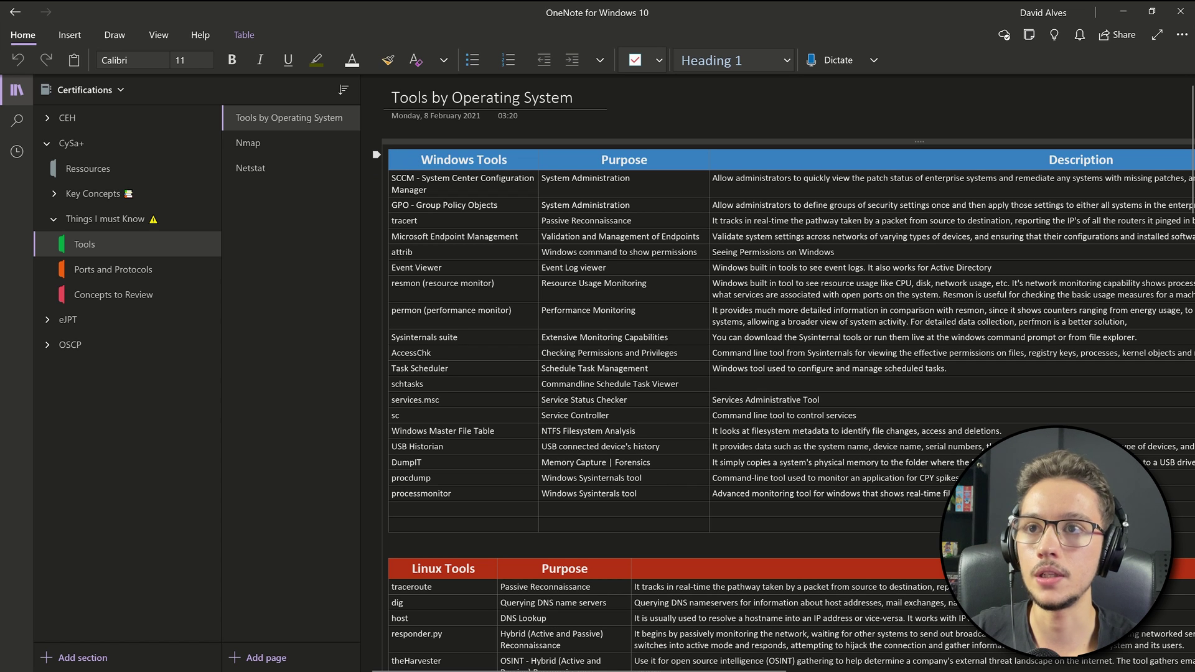
left_click(616, 161)
scroll(616, 160, "down", 5)
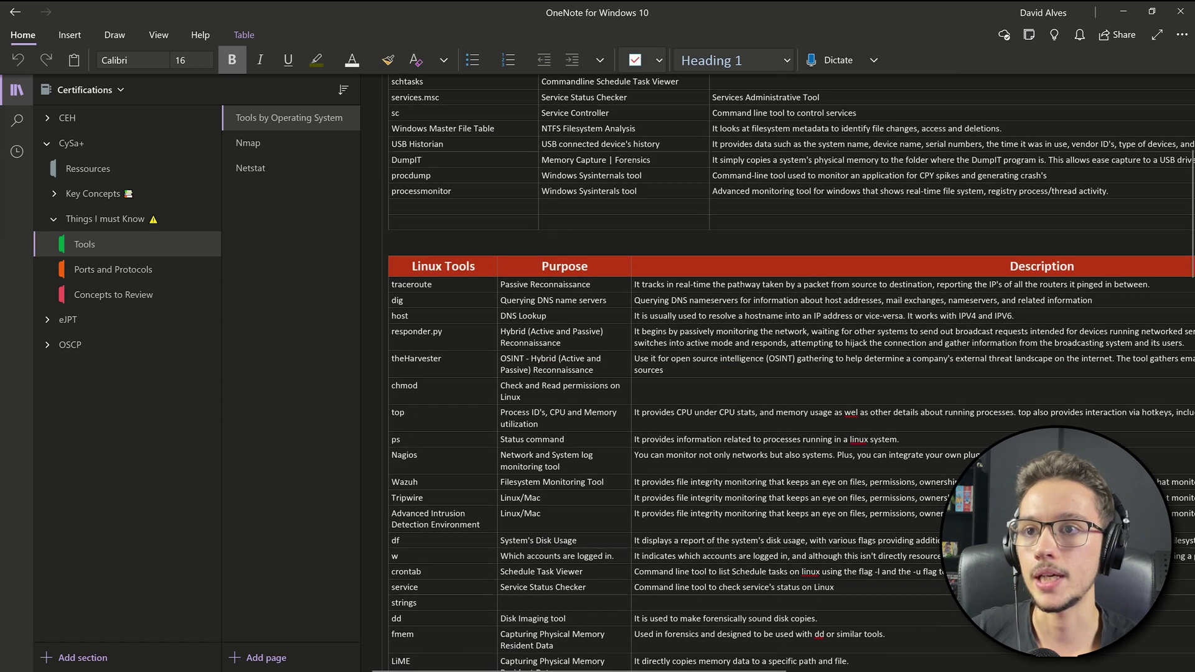
scroll(685, 324, "down", 7)
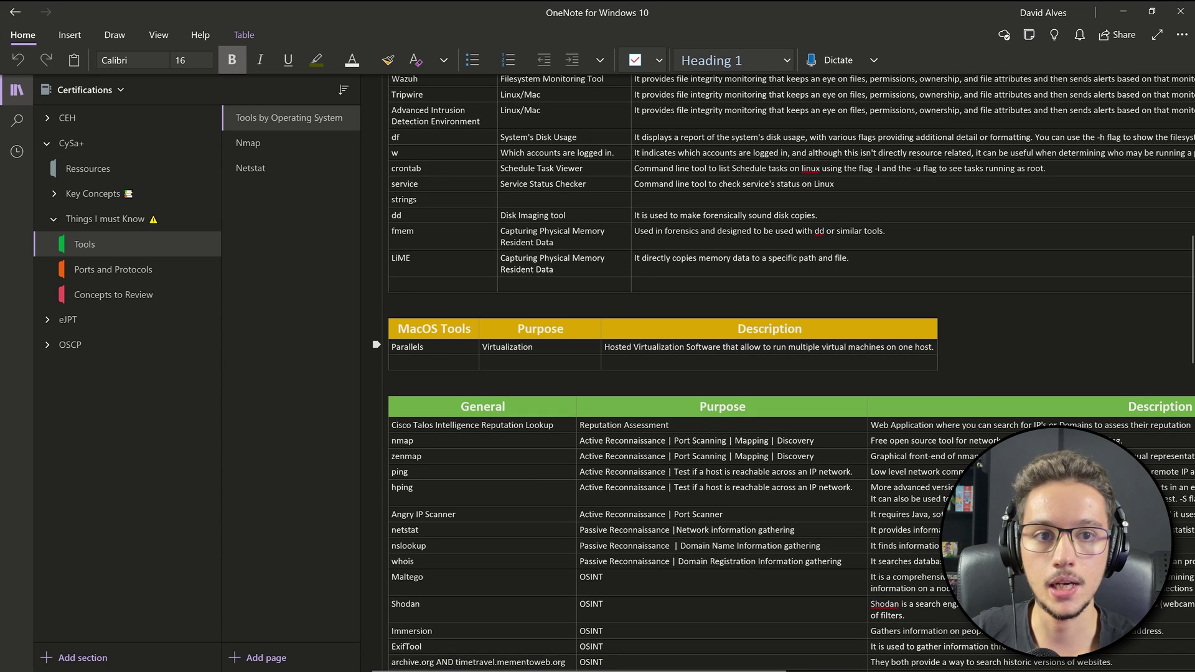
left_click_drag(424, 347, 391, 347)
left_click(422, 347)
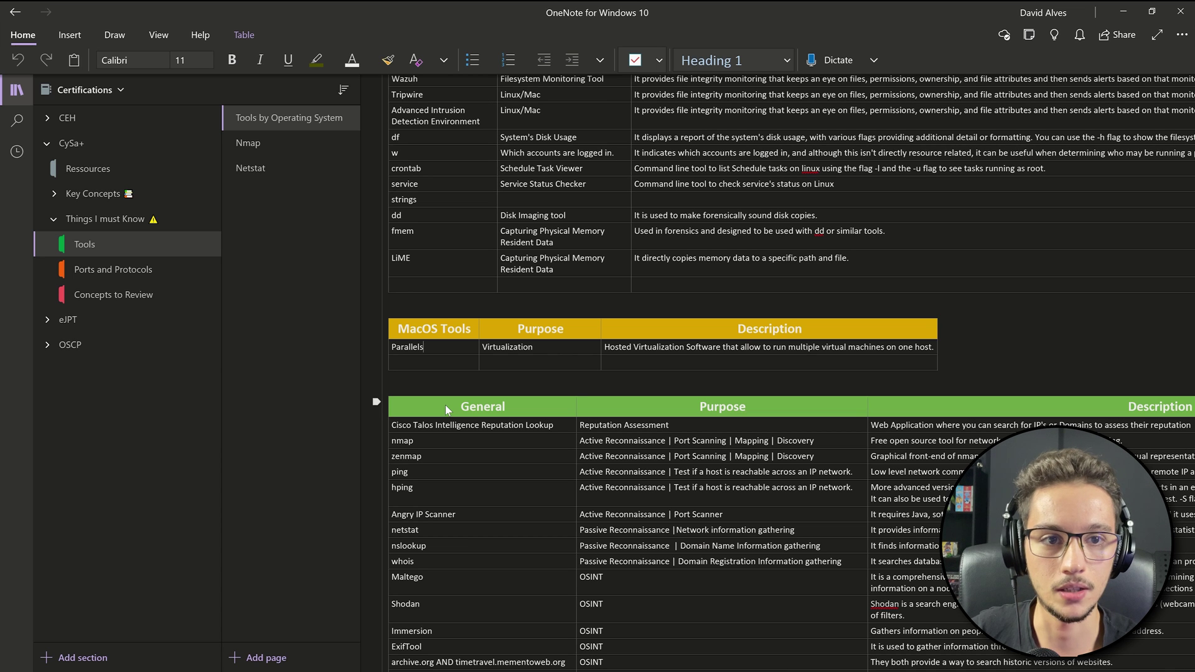
Step: Look through the General tools table, from its heading down to the forensic suites, and return to the MacOS Tools table
scroll(446, 405, "down", 3)
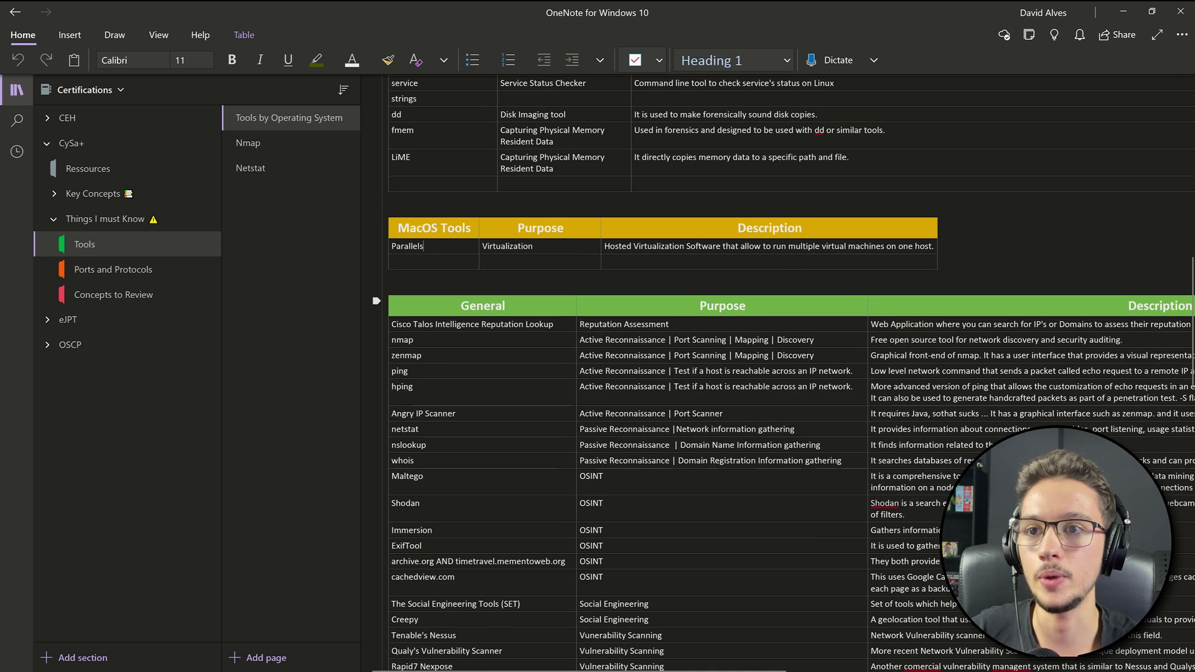
left_click_drag(452, 311, 506, 307)
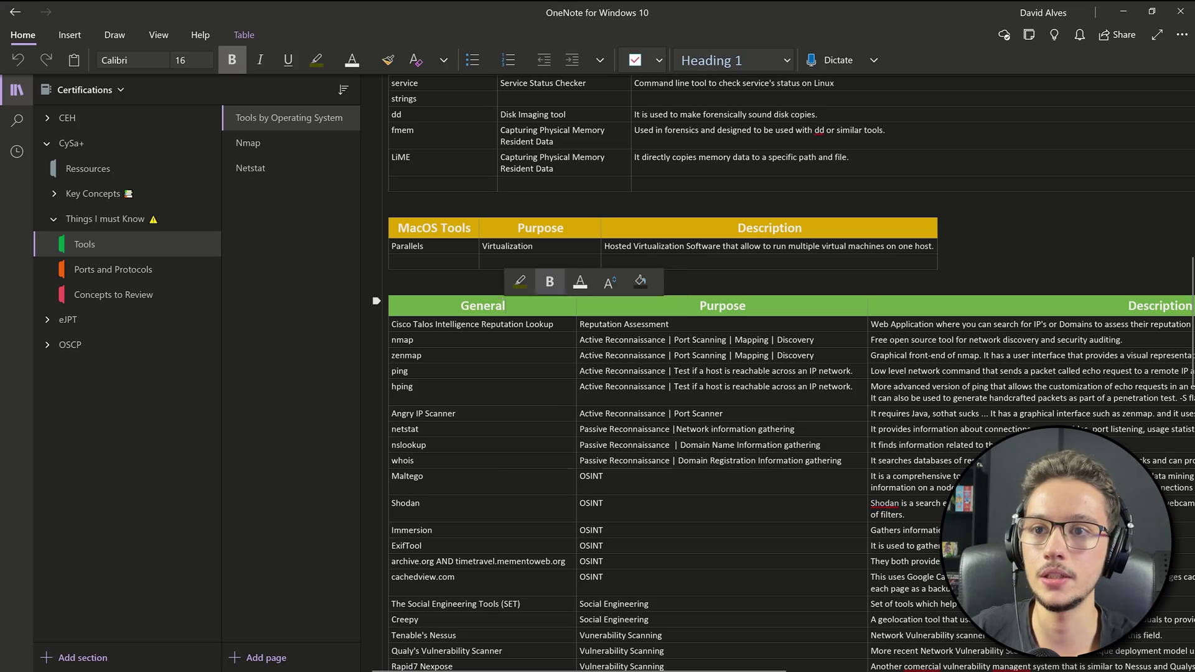
scroll(792, 370, "down", 3)
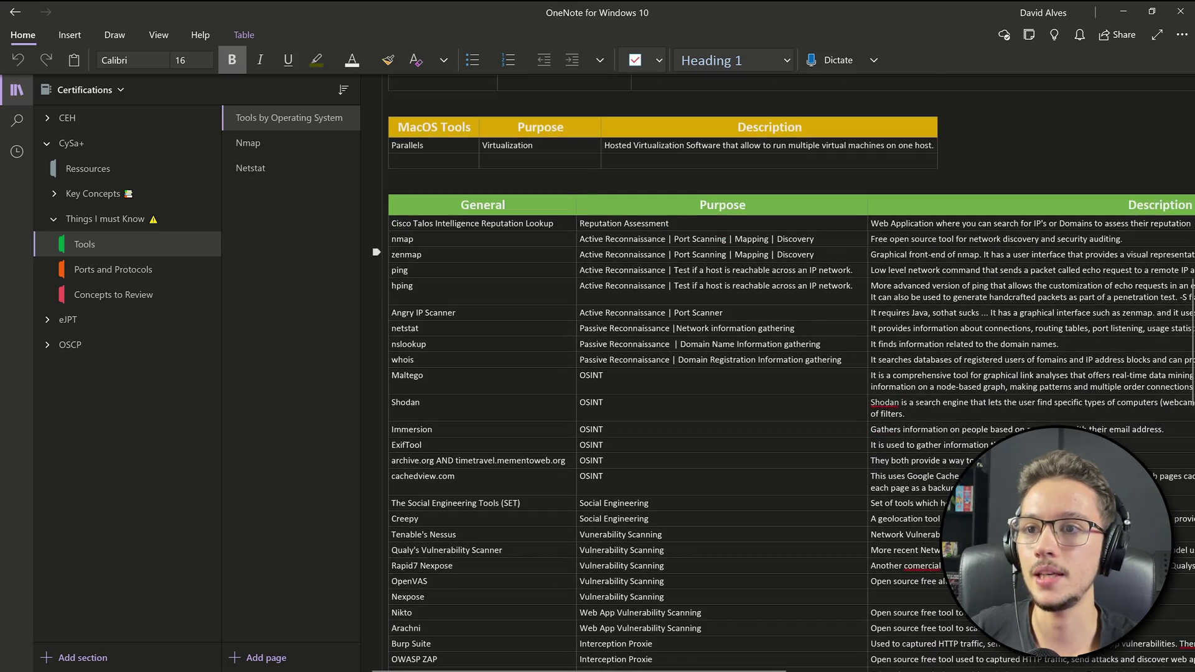
scroll(792, 370, "down", 10)
scroll(377, 303, "down", 12)
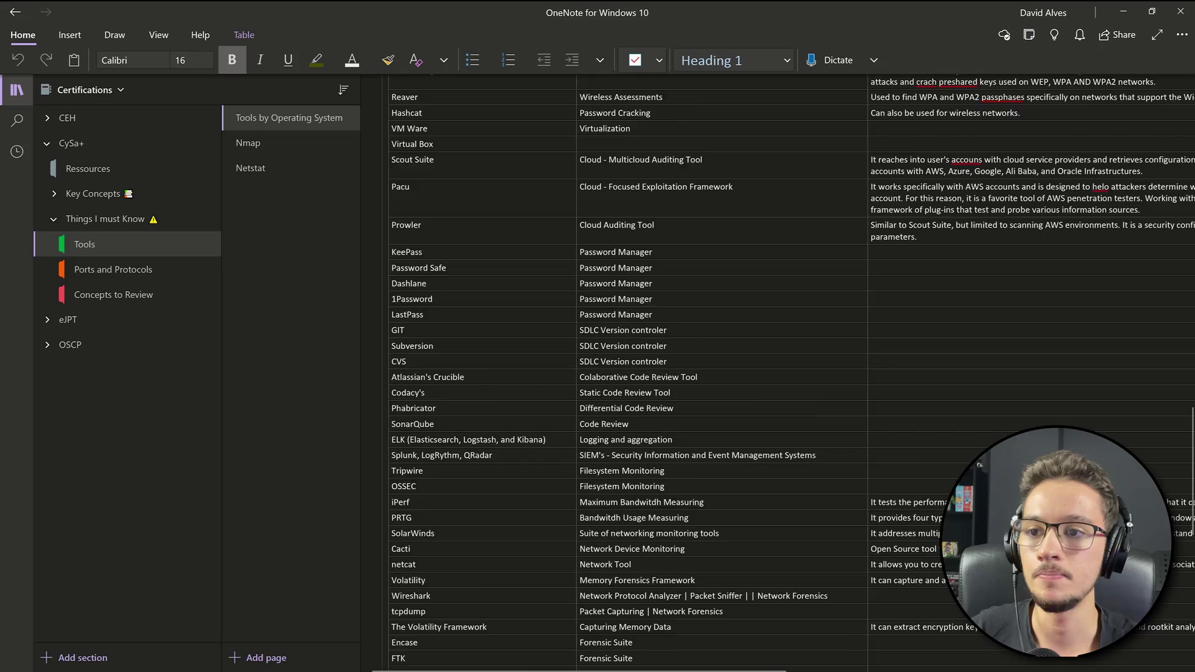
scroll(376, 303, "up", 12)
scroll(376, 304, "up", 16)
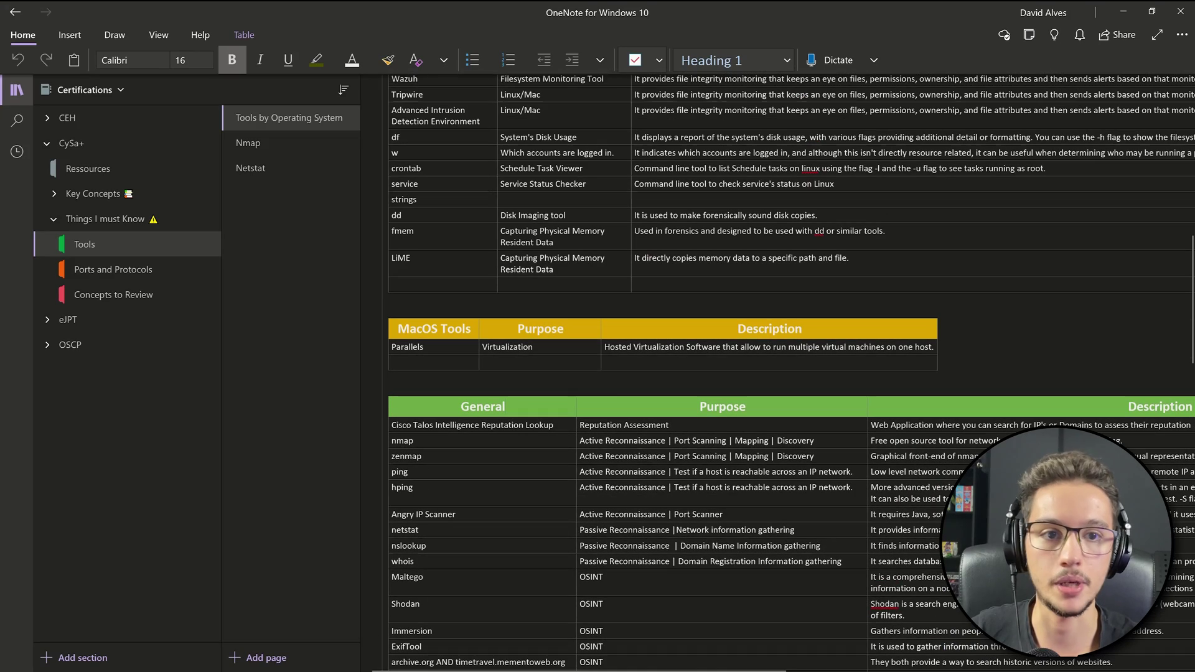
Step: Revisit the Windows Tools table and locate the crontab entry in the Linux Tools table
scroll(376, 308, "up", 20)
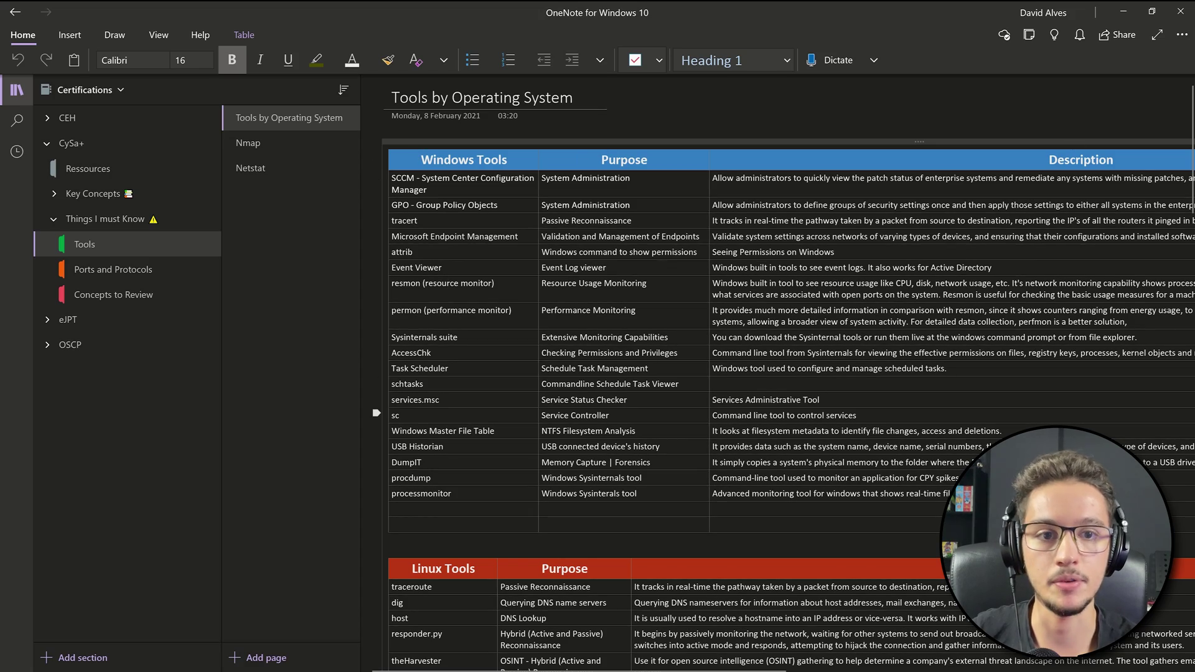
scroll(784, 373, "down", 3)
scroll(376, 305, "down", 3)
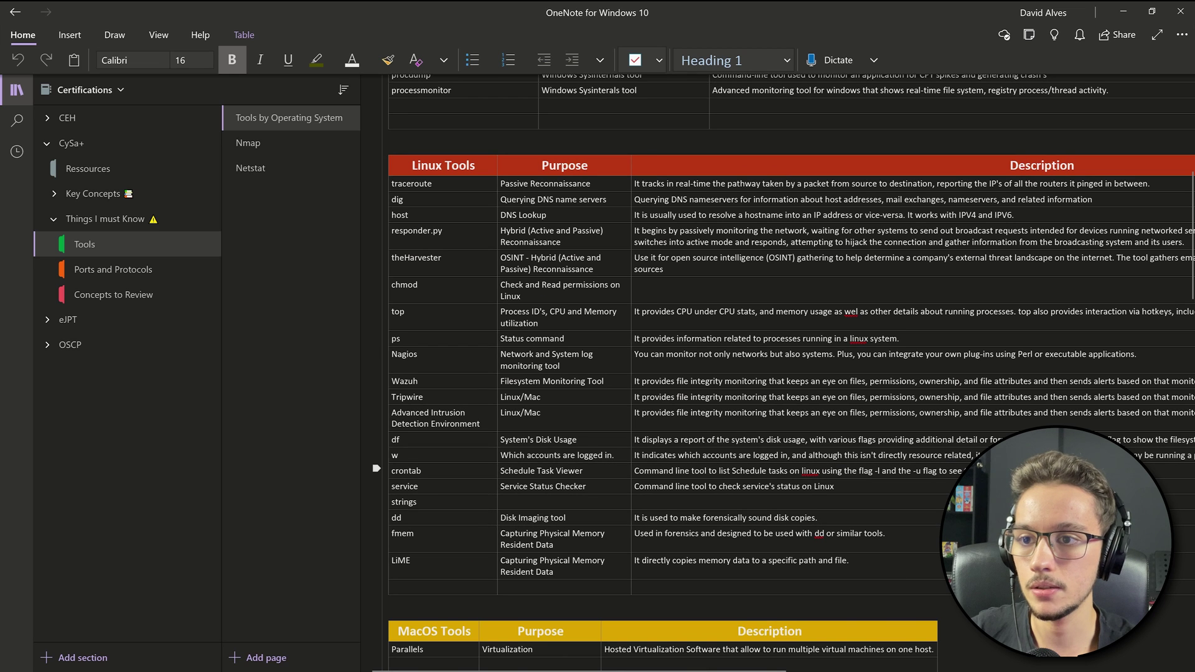
left_click(409, 471)
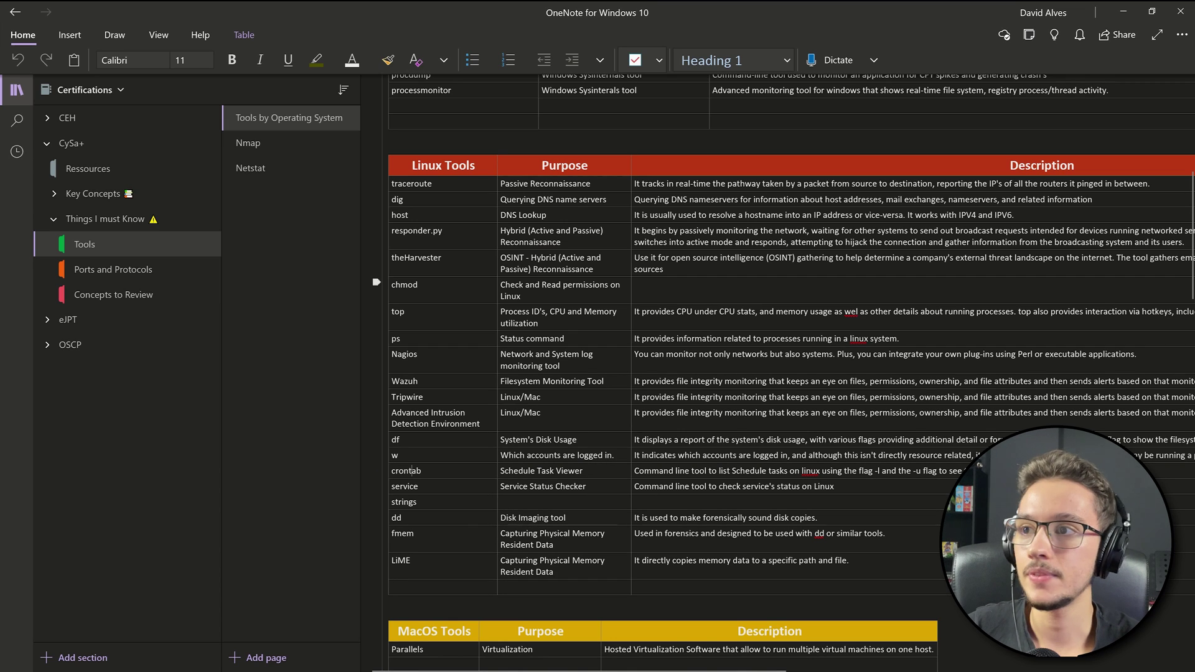
Step: Open the Exam Objectives page in the Ressources section and find objectives 1.3 and 1.4 on vulnerability management and assessment tools
left_click(136, 169)
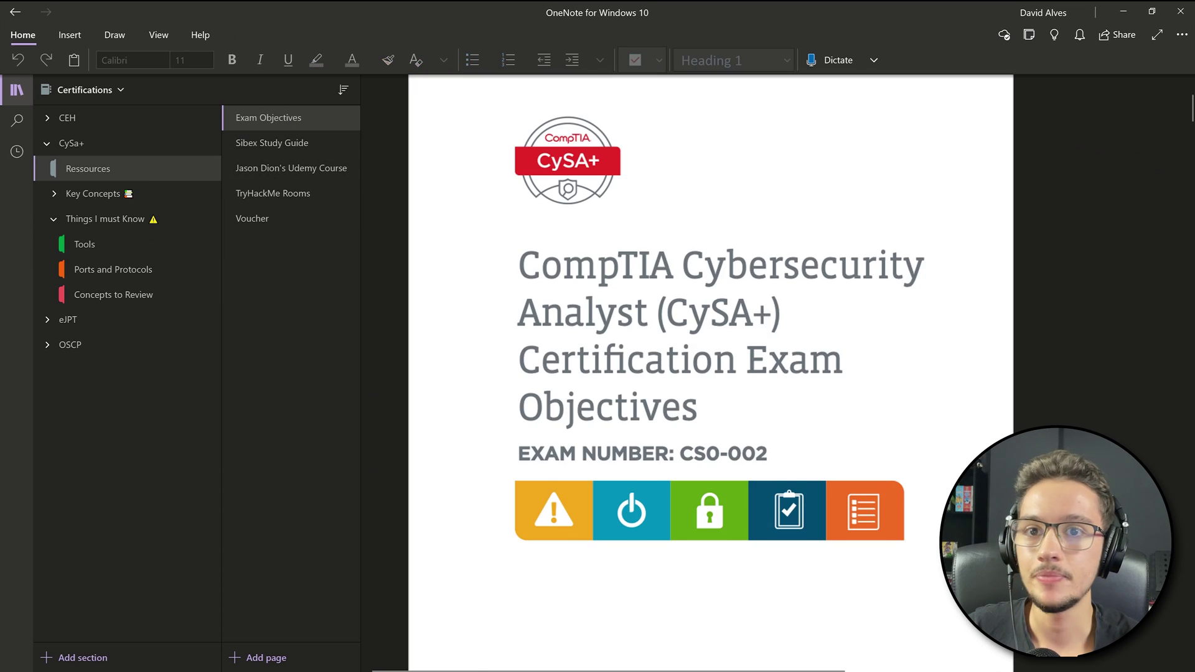
scroll(710, 373, "down", 20)
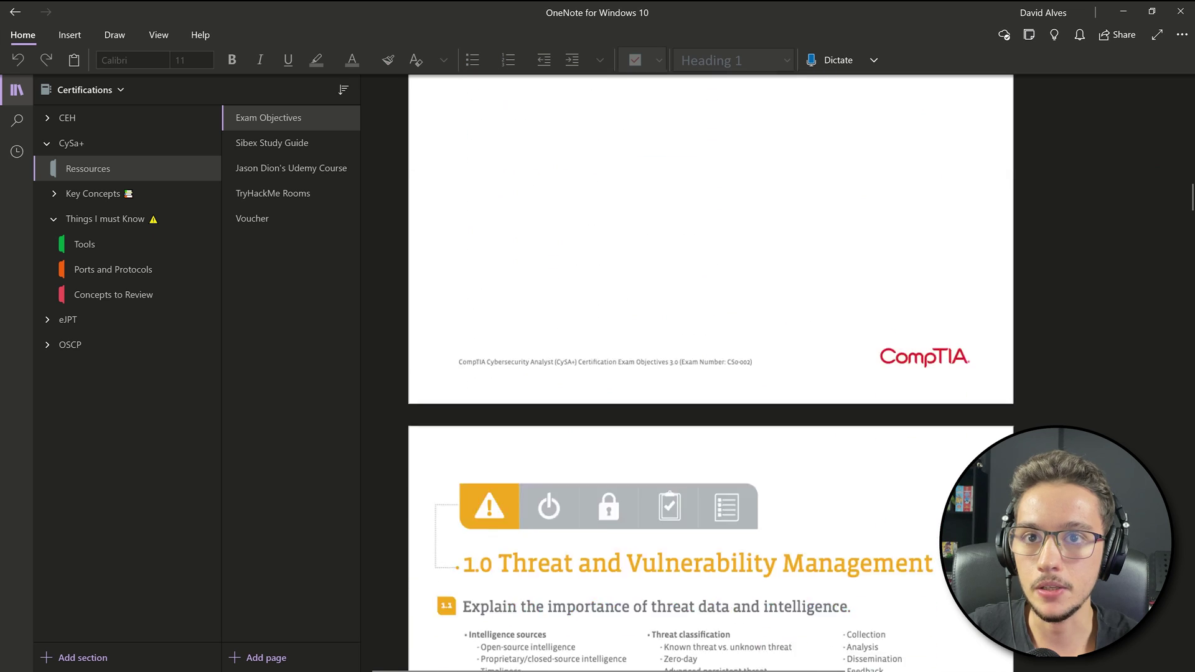
scroll(711, 373, "down", 15)
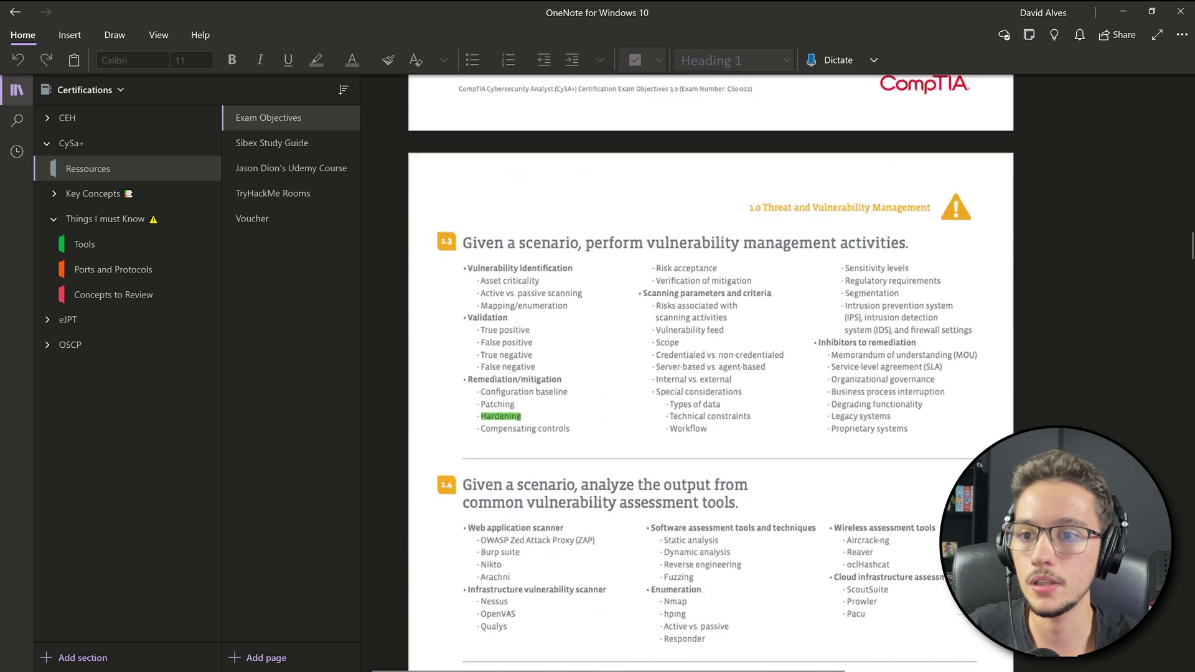
Step: Examine objective 1.4 on vulnerability assessment tools, from its heading through the lists of tools beneath it
scroll(710, 373, "down", 3)
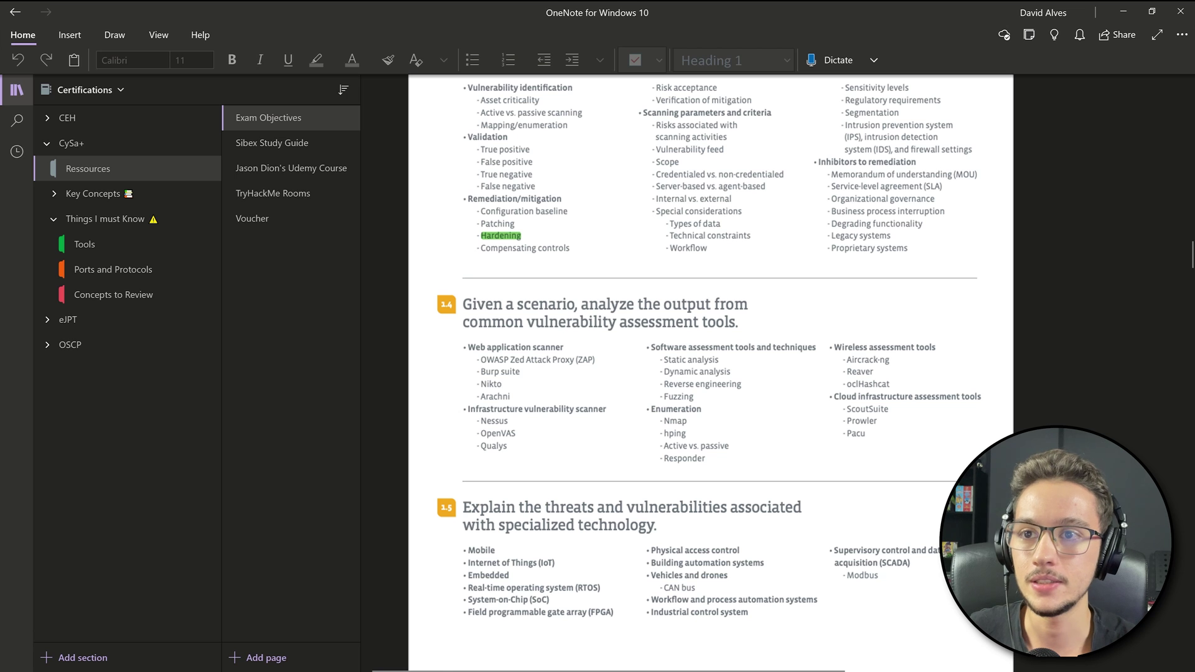
left_click_drag(464, 303, 752, 336)
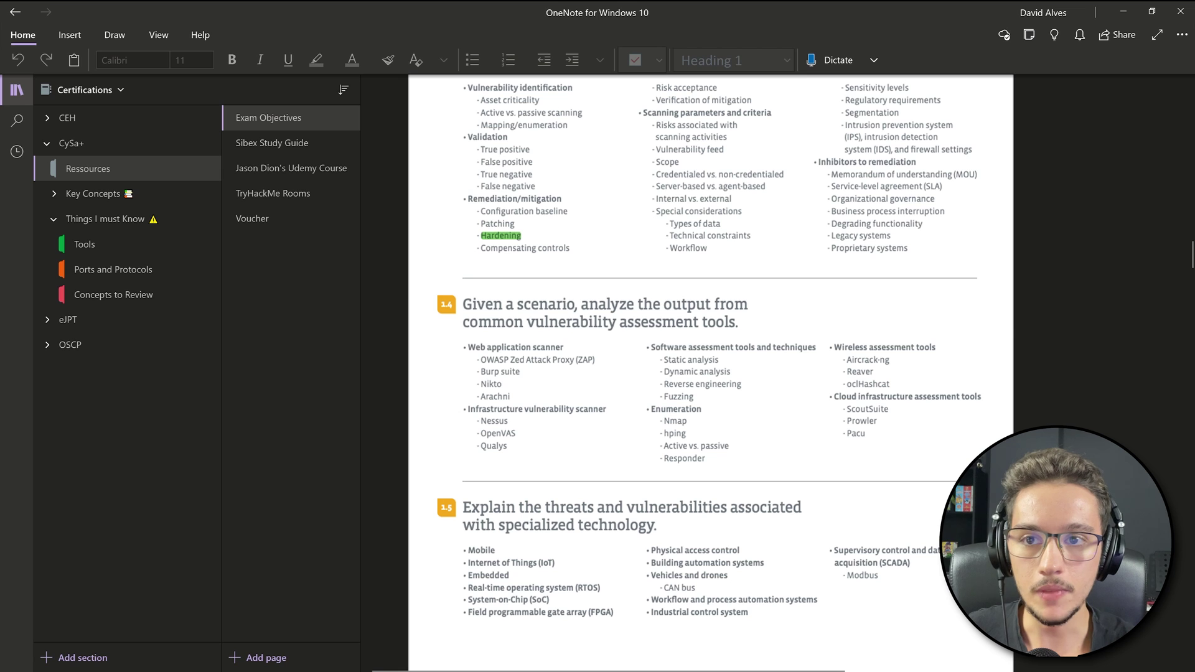
left_click_drag(476, 356, 896, 476)
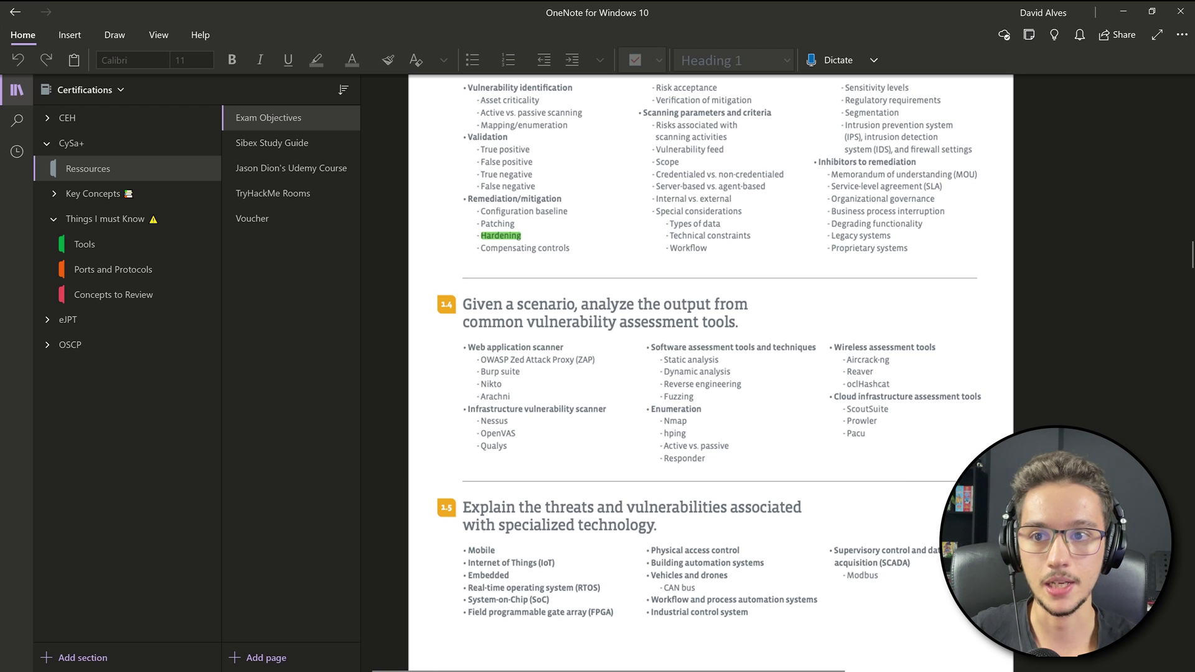
Step: Skim the exam objectives ahead to domain 3.0, and go back past the domain percentage table to the cover page
scroll(710, 373, "down", 20)
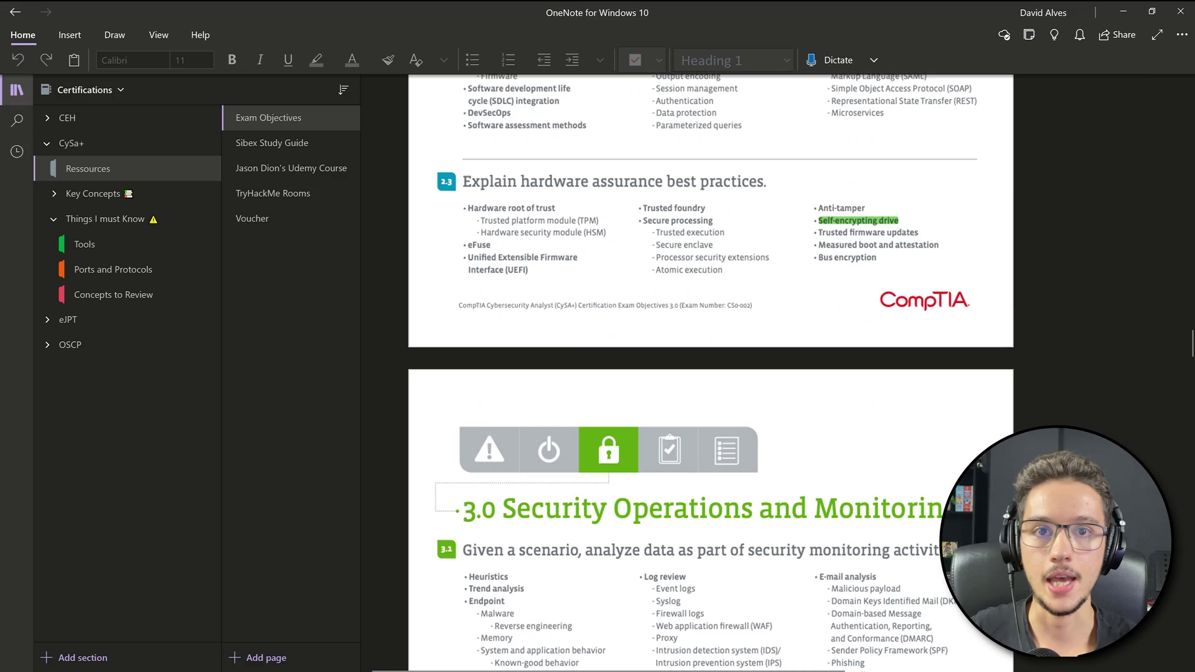
scroll(710, 372, "up", 20)
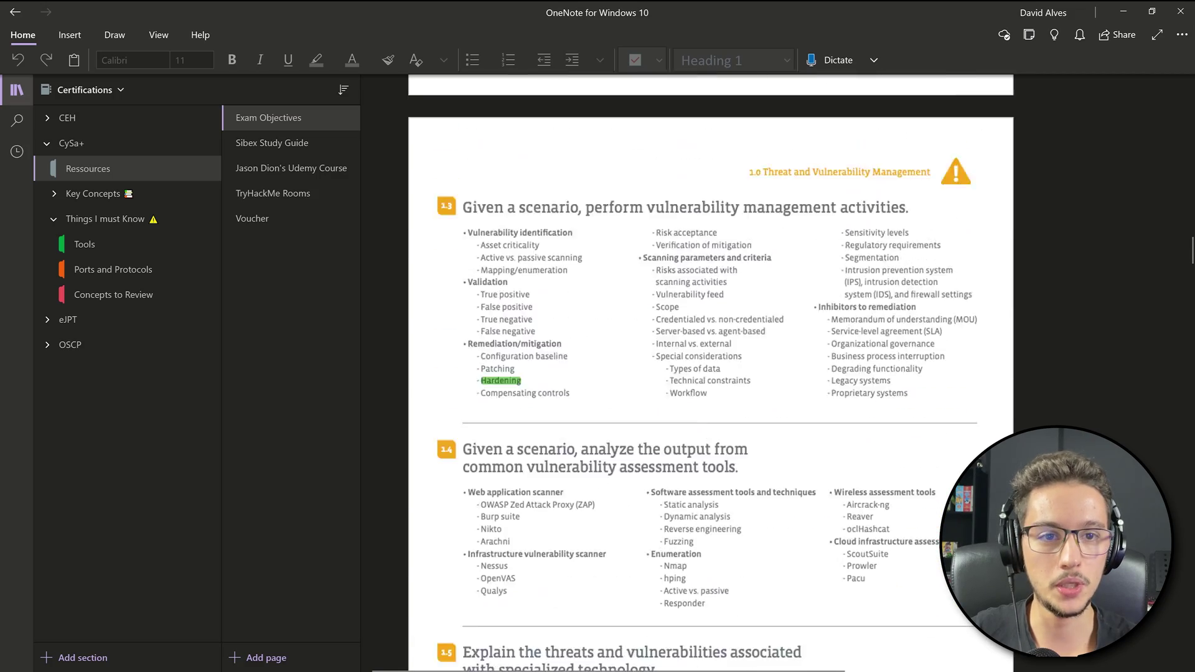
scroll(710, 372, "up", 20)
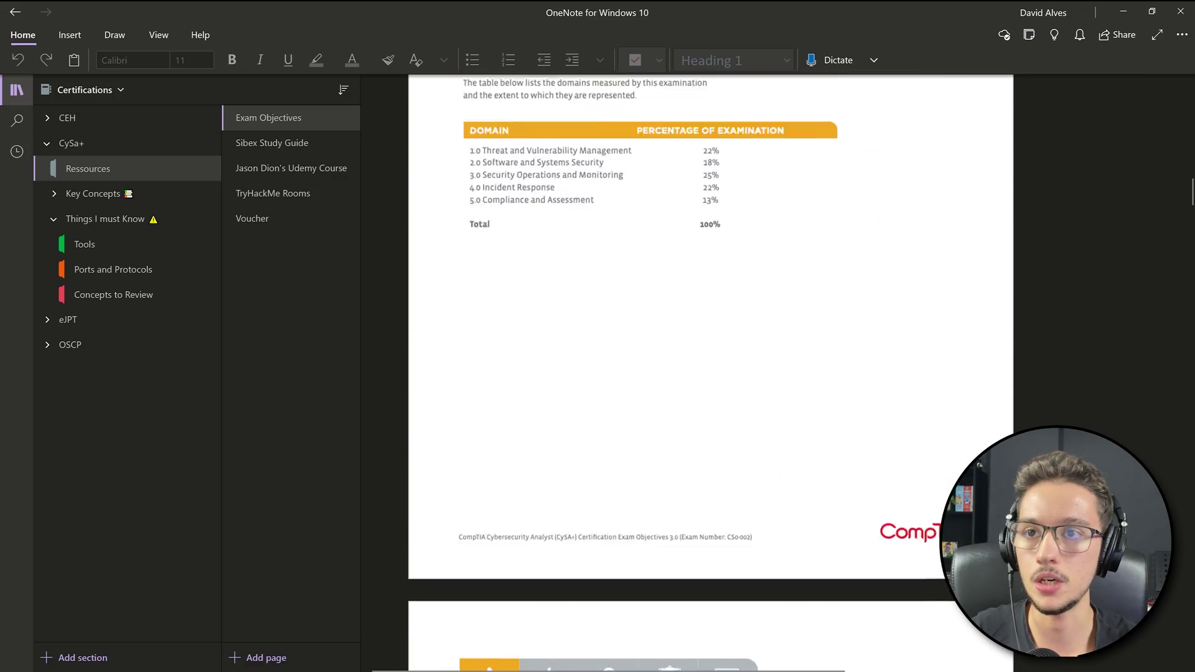
scroll(710, 372, "up", 15)
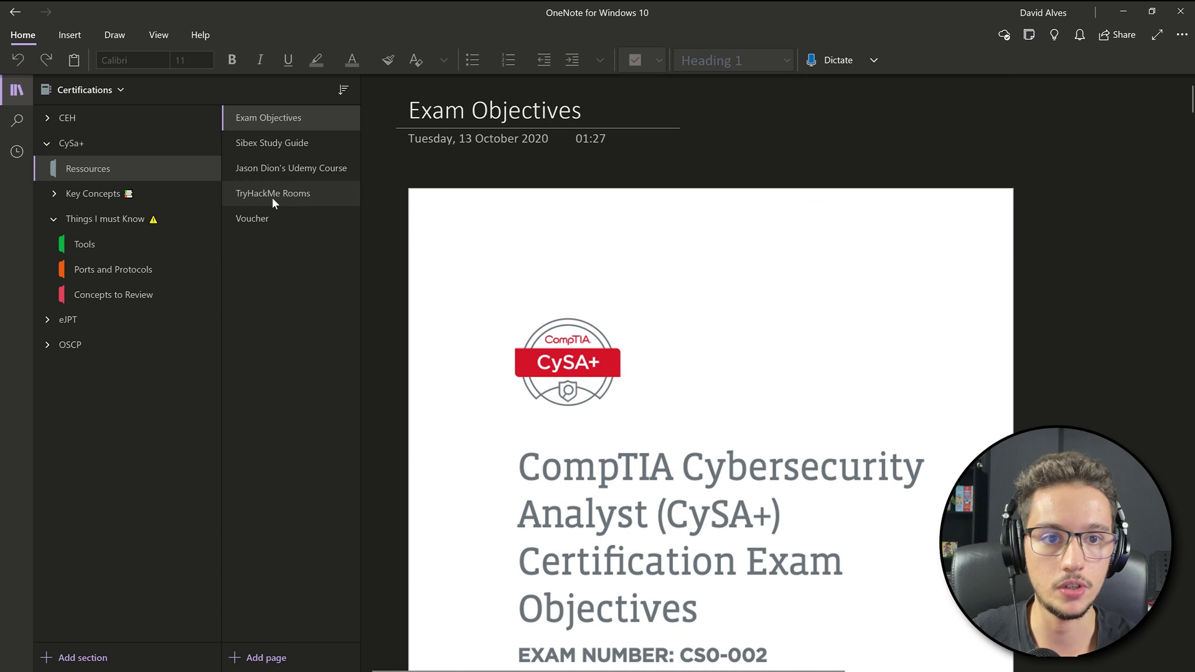
scroll(623, 374, "down", 5)
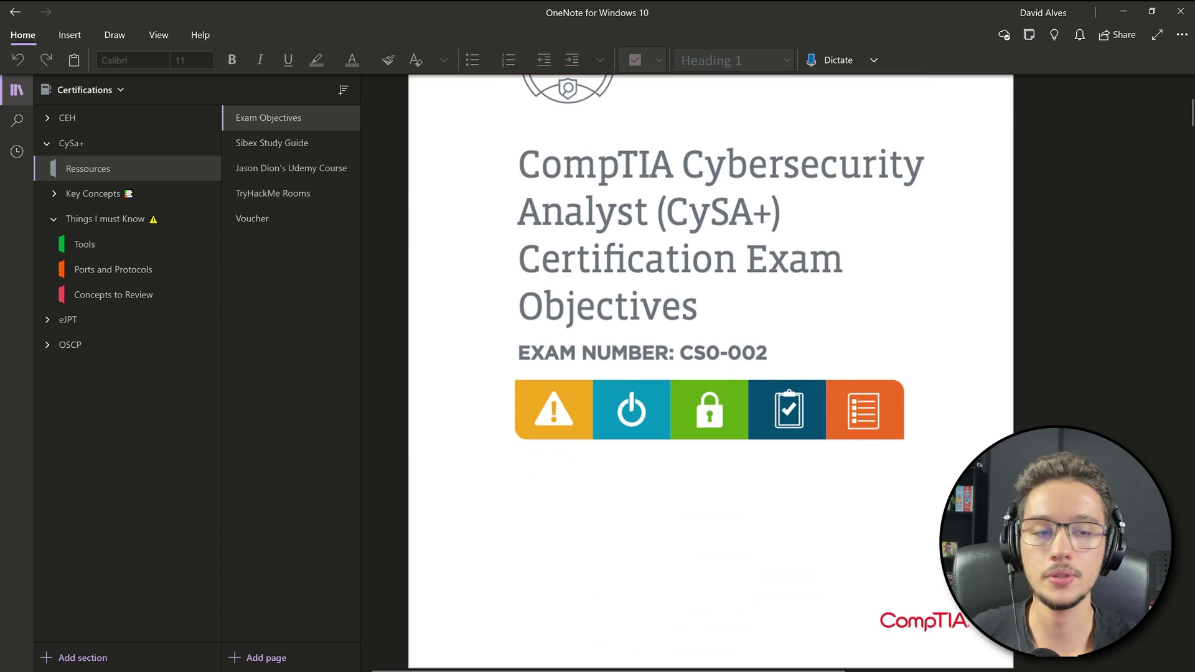
scroll(711, 373, "up", 2)
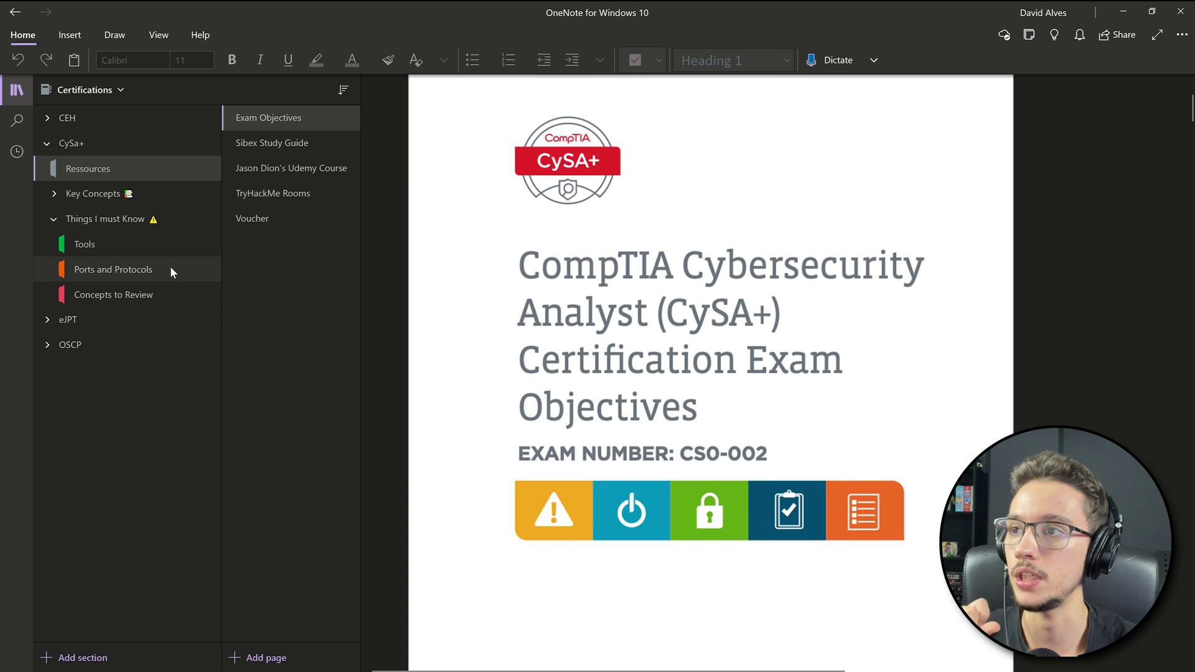
Step: View the Common TCP Ports page in the Ports and Protocols section, and highlight the protocol list from ICMP to IMAP on Common Protocols
left_click(152, 267)
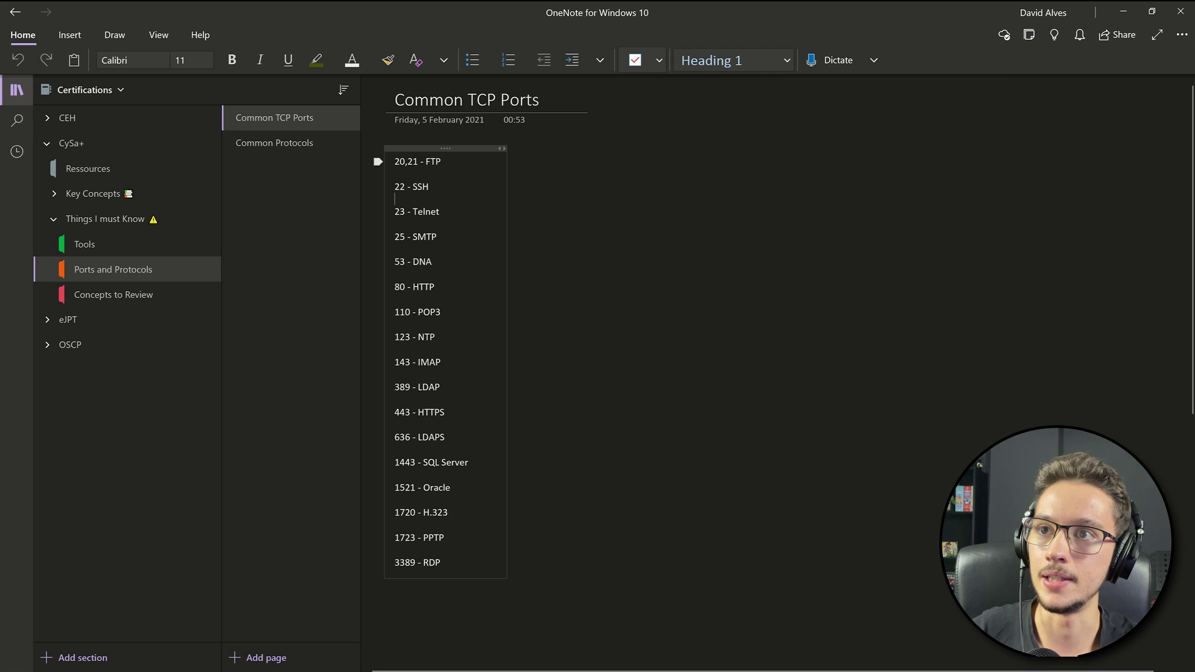
left_click(303, 142)
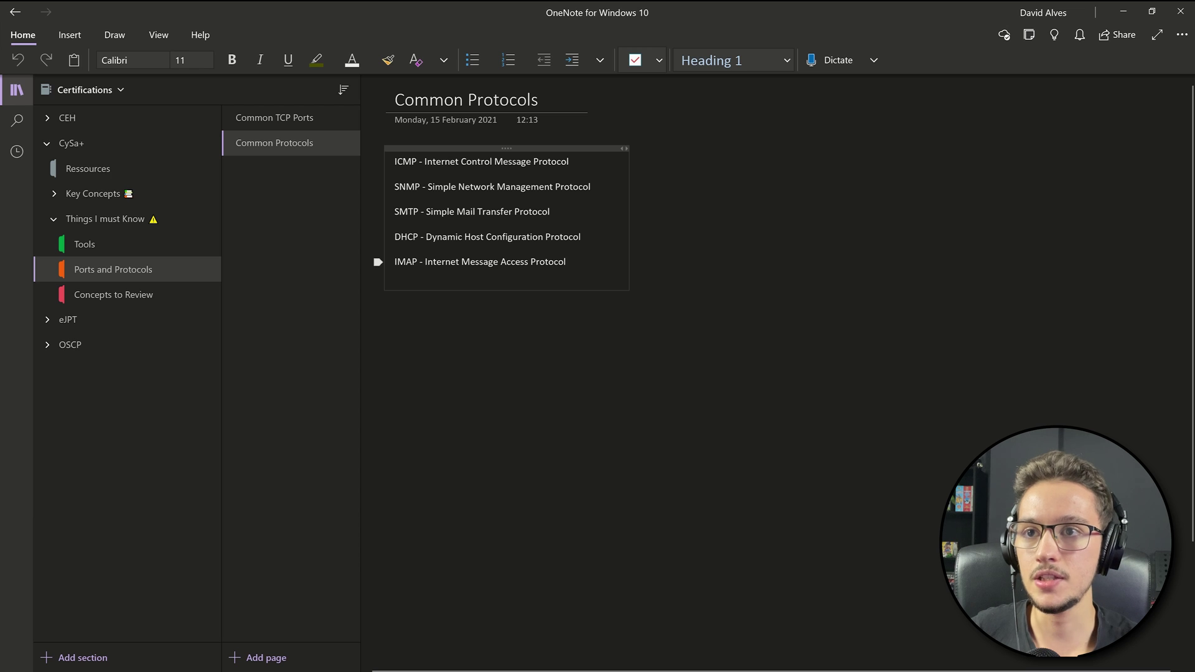
left_click_drag(567, 262, 396, 161)
left_click(394, 161)
left_click(566, 262)
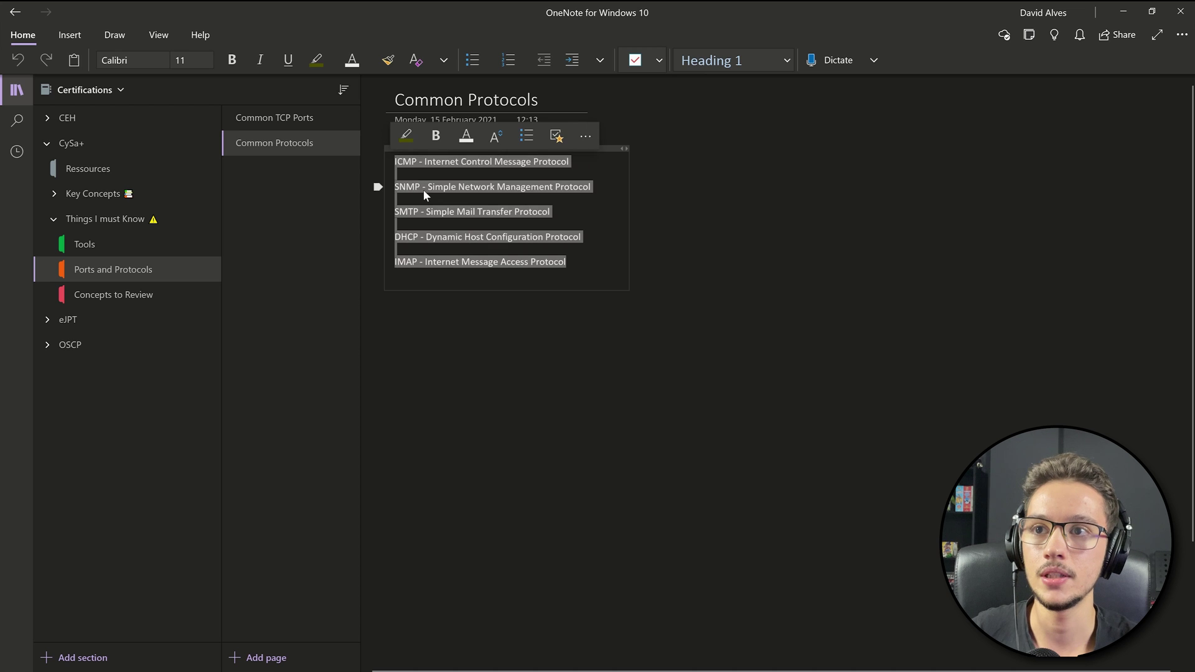
left_click(423, 189)
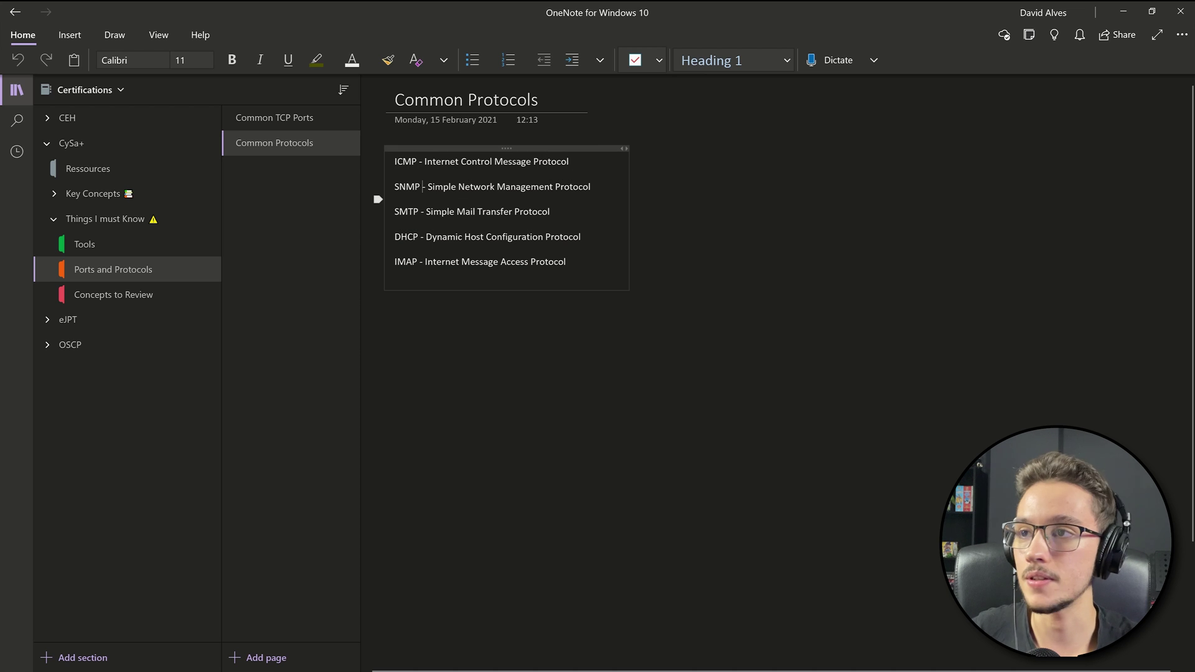
Step: Compare the Common TCP Ports and Common Protocols pages by switching between them, ending on Common Protocols
left_click(296, 119)
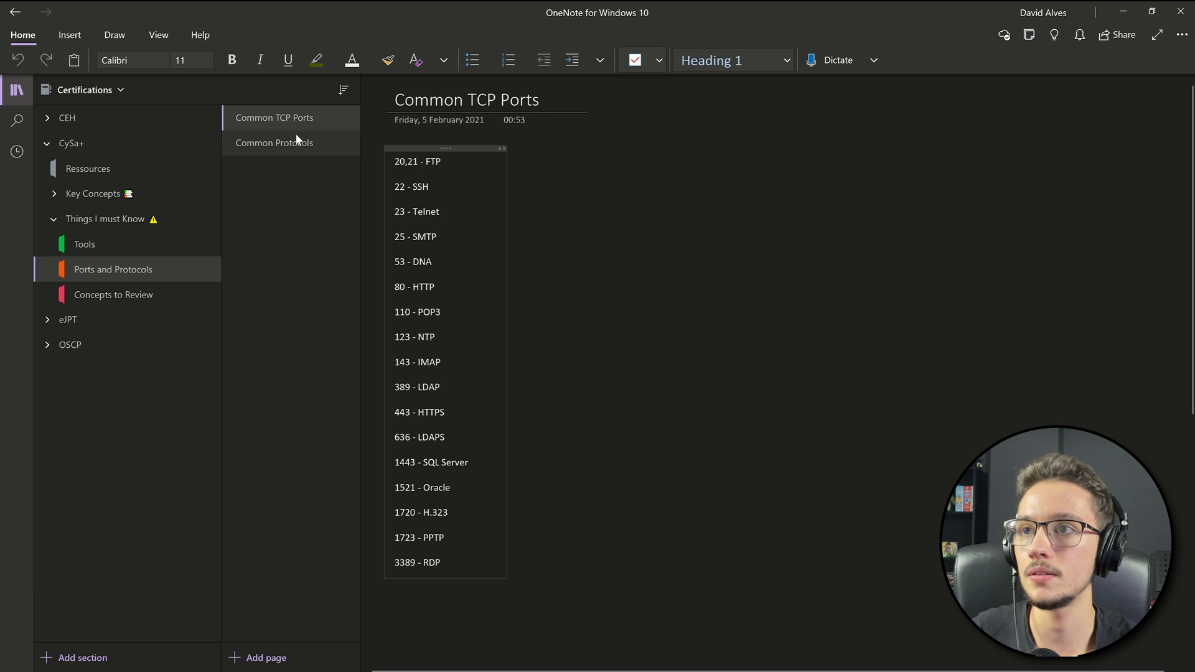
left_click(296, 134)
left_click(293, 124)
left_click(294, 139)
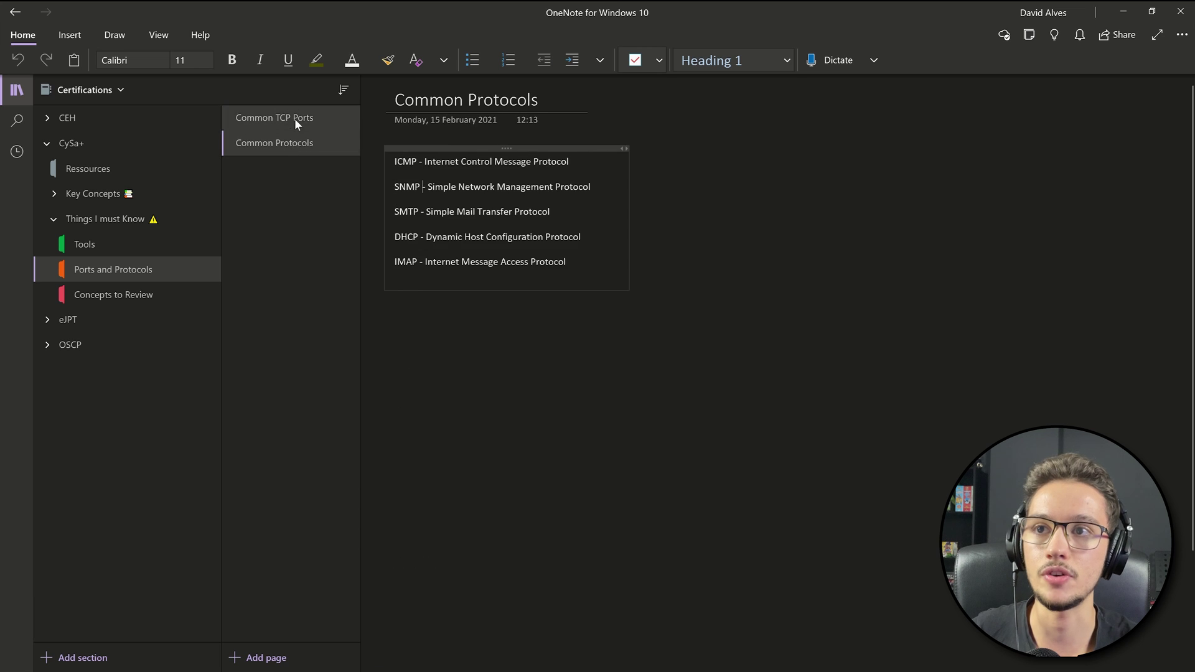
Step: Open the Study More About page in the Concepts to Review section and examine the Wireshark room entry
left_click(108, 294)
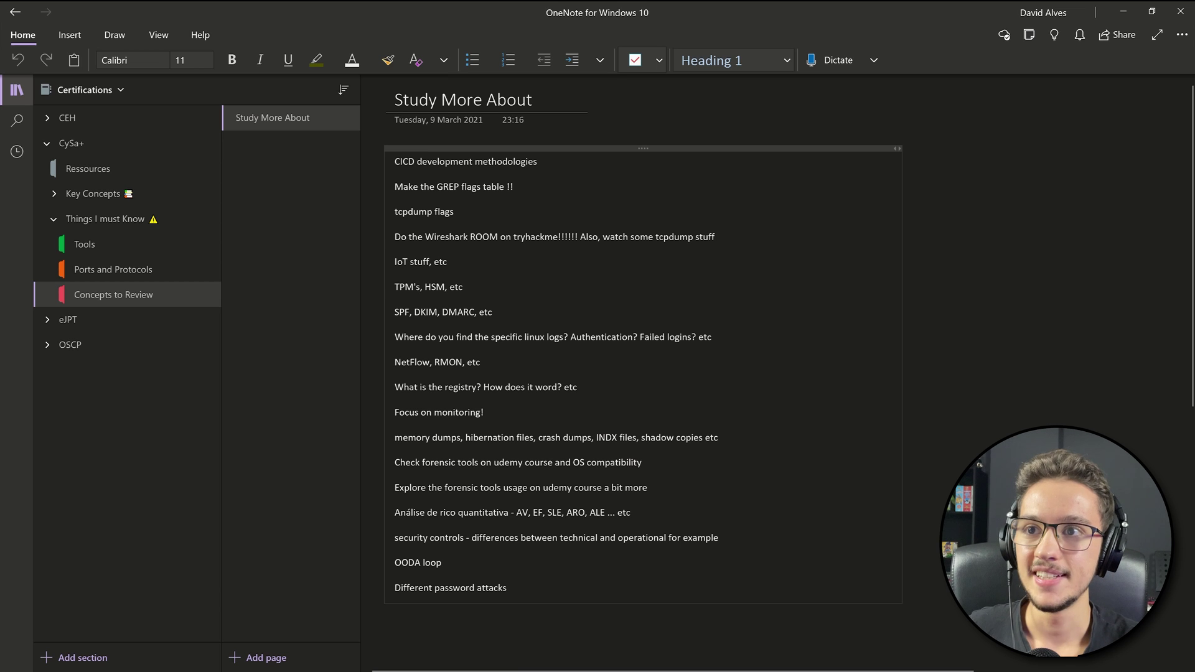
left_click_drag(395, 237, 553, 237)
left_click(553, 237)
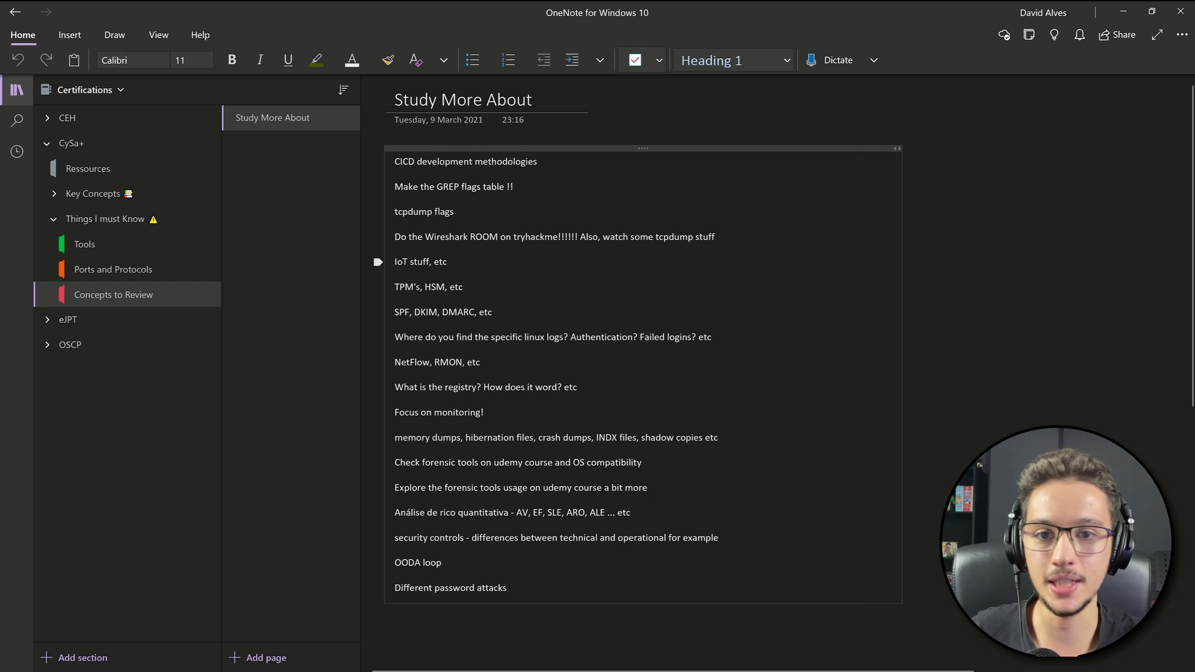
double_click(536, 237)
left_click(423, 262)
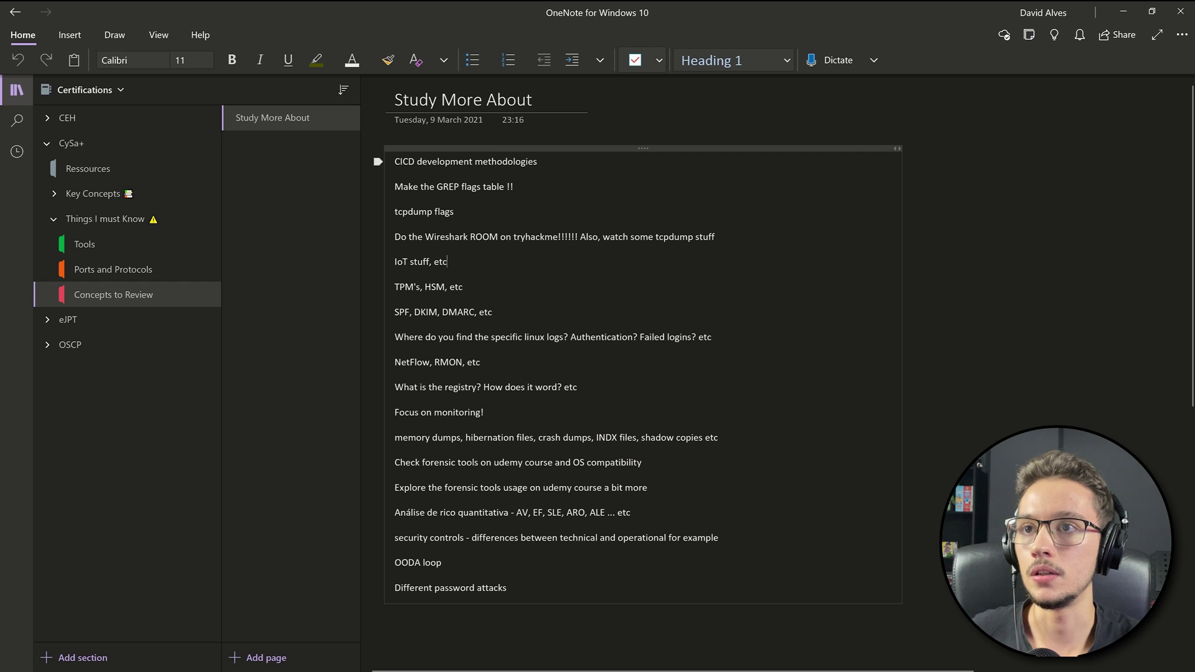
Step: Look over the Study More About list from CICD development methodologies to Different password attacks, including the monitoring entry
mouse_move(394, 161)
left_mouse_down()
mouse_move(571, 512)
mouse_move(508, 590)
mouse_move(394, 487)
mouse_move(395, 161)
left_mouse_up()
left_click(507, 590)
left_click(399, 175)
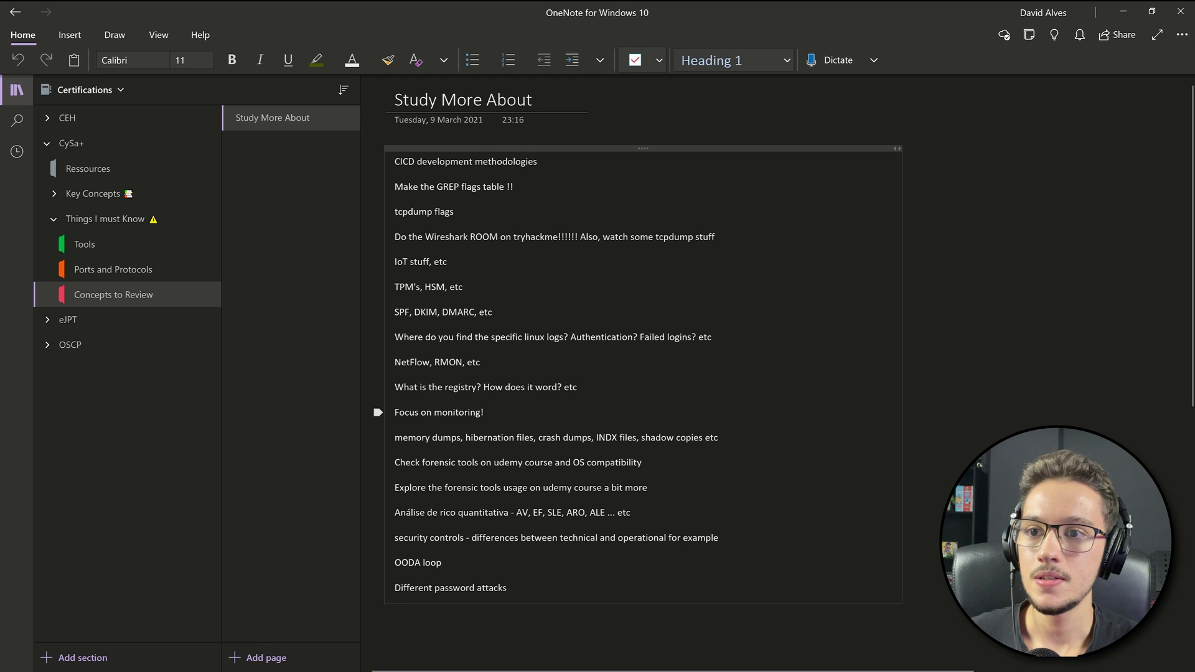
left_click(395, 424)
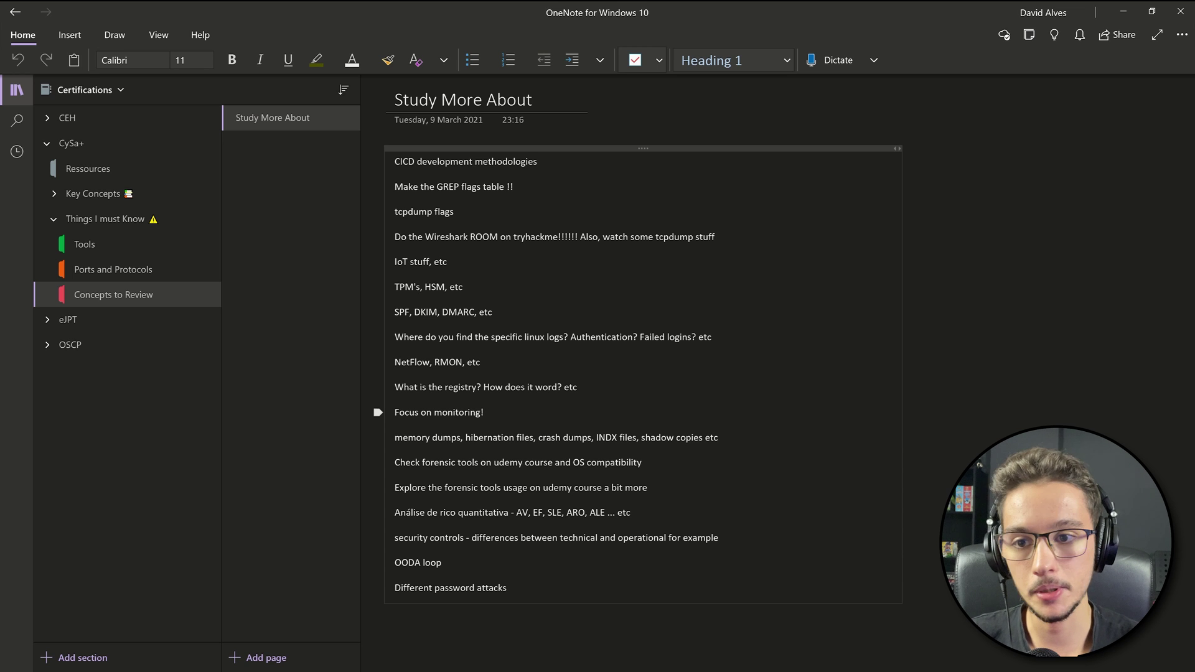
Step: Select the study topics from Different password attacks up to the first entry, and clear the selection
left_click(507, 588)
key("ctrl+shift+Up")
key("ctrl+shift+Up")
key("ctrl+shift+Up")
key("ctrl+shift+Up")
key("ctrl+shift+Up")
key("ctrl+shift+Up")
key("ctrl+shift+Up")
key("ctrl+shift+Up")
key("ctrl+shift+Up")
key("ctrl+shift+Up")
key("ctrl+shift+Up")
key("ctrl+shift+Up")
key("ctrl+shift+Up")
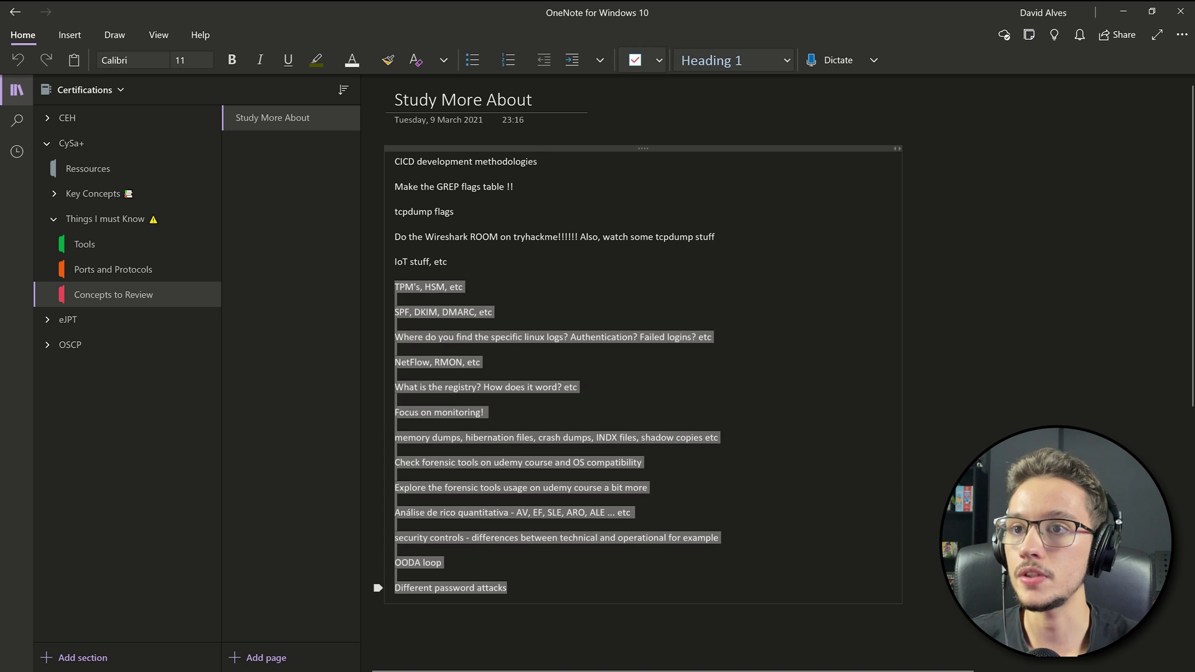
key("ctrl+shift+Up")
key("ctrl+shift+Up")
key("ctrl+shift+Up")
key("ctrl+shift+Up")
key("ctrl+shift+Up")
left_click(395, 175)
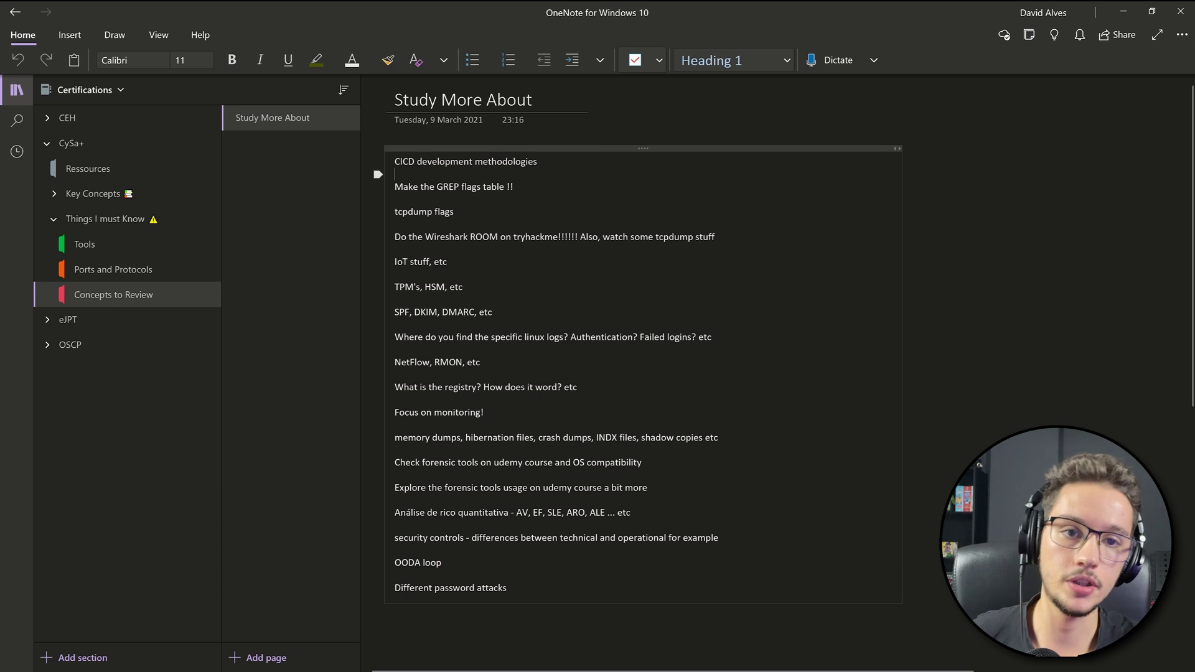